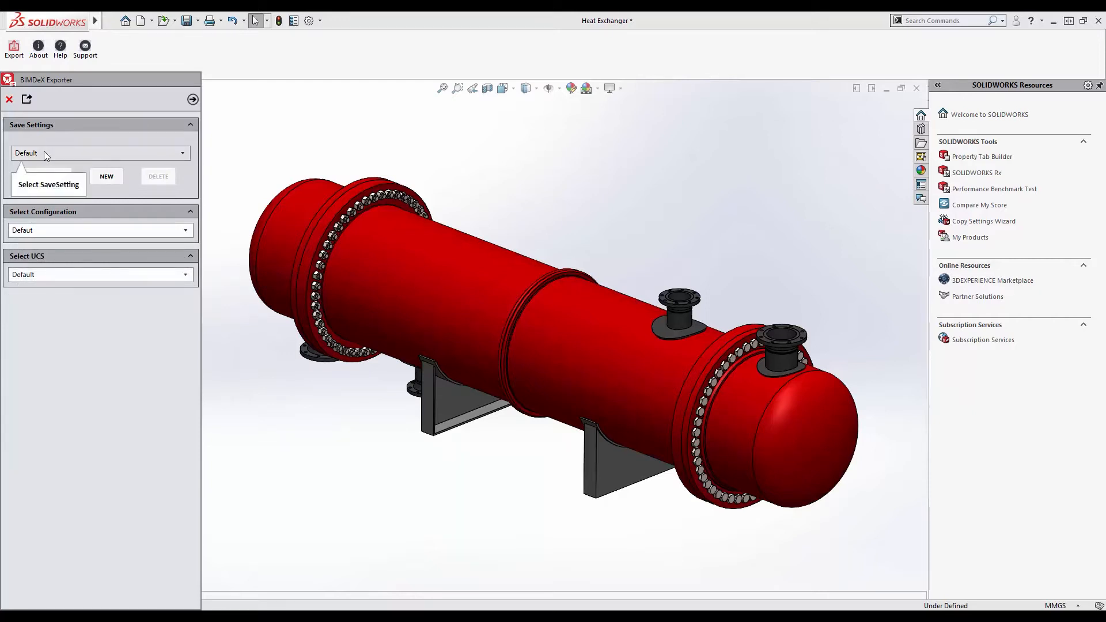
- Create a new save setting named Test and make it the default
click(106, 176)
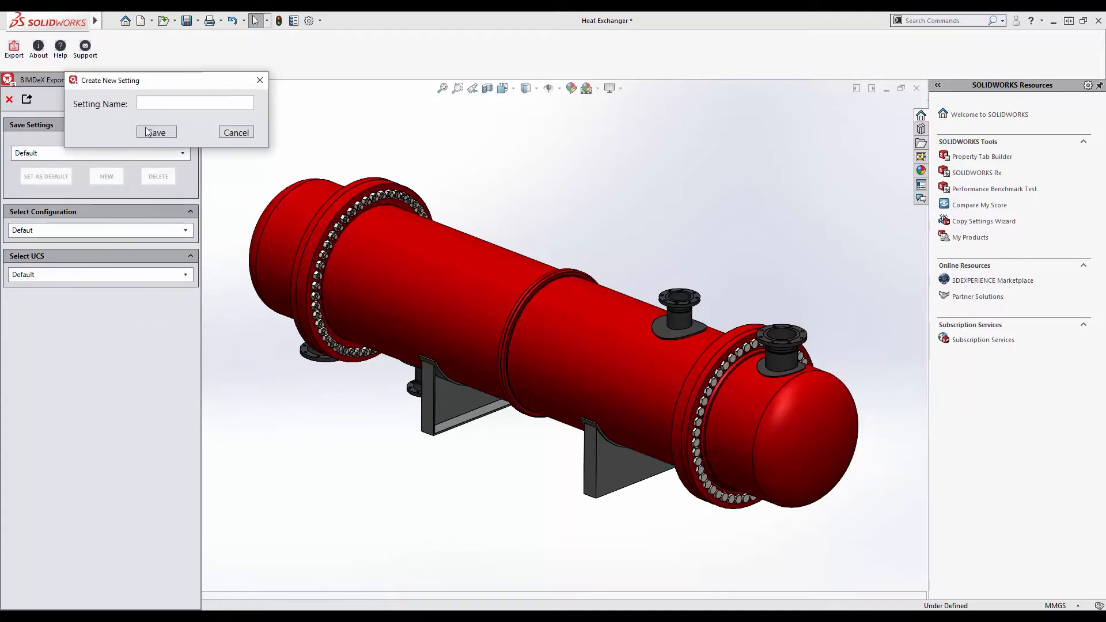
text(Test)
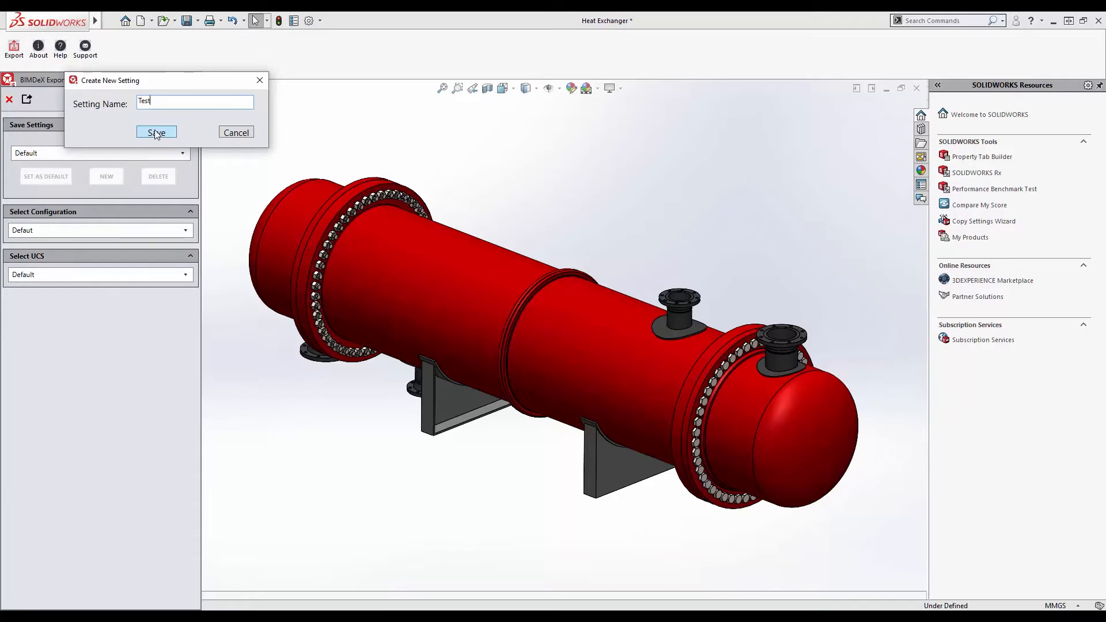
click(156, 133)
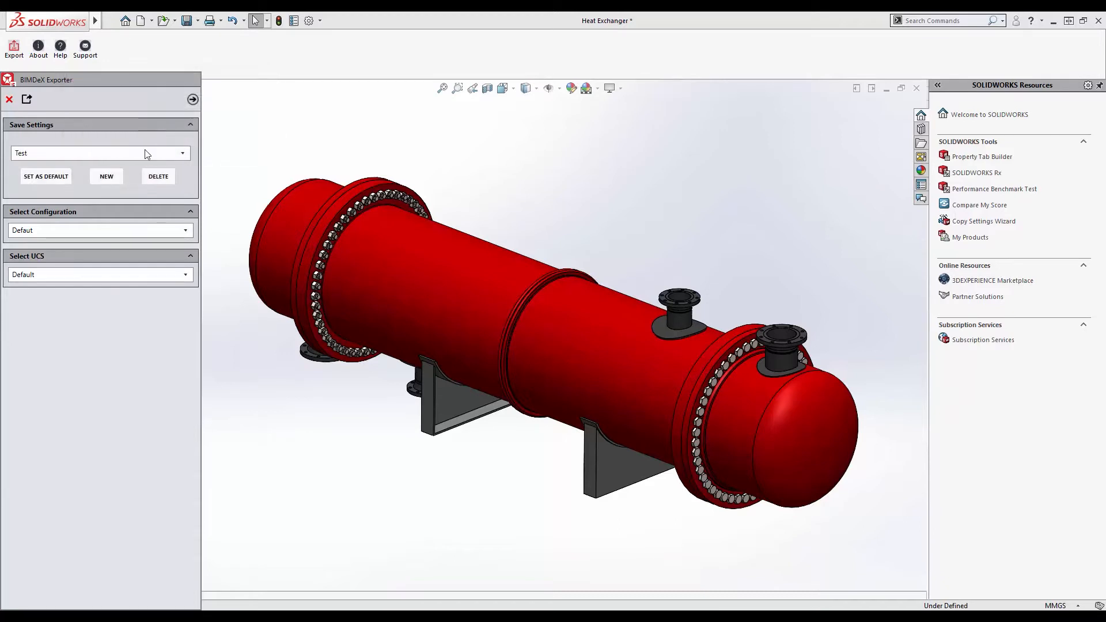
click(49, 179)
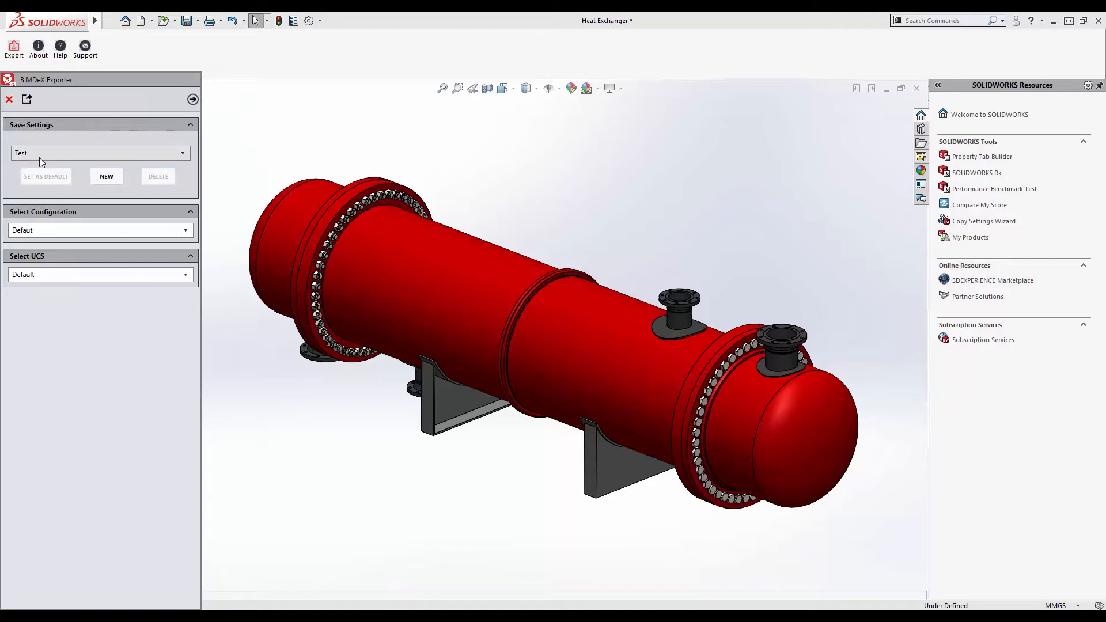
- Choose the test configuration and Coordinate System2 as the UCS for the export
click(48, 233)
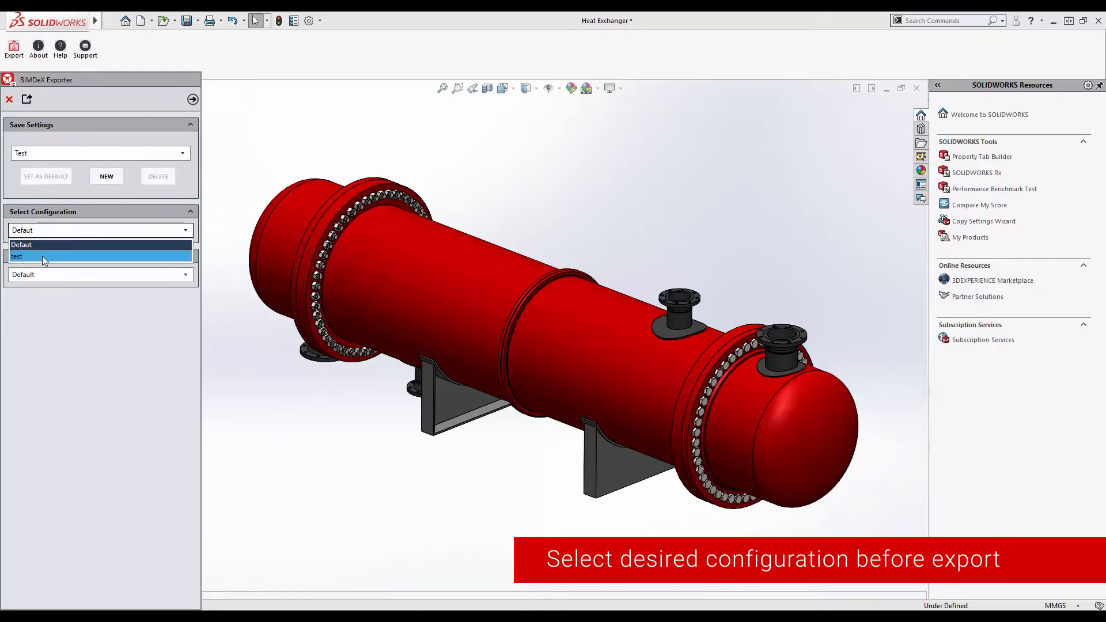
click(43, 256)
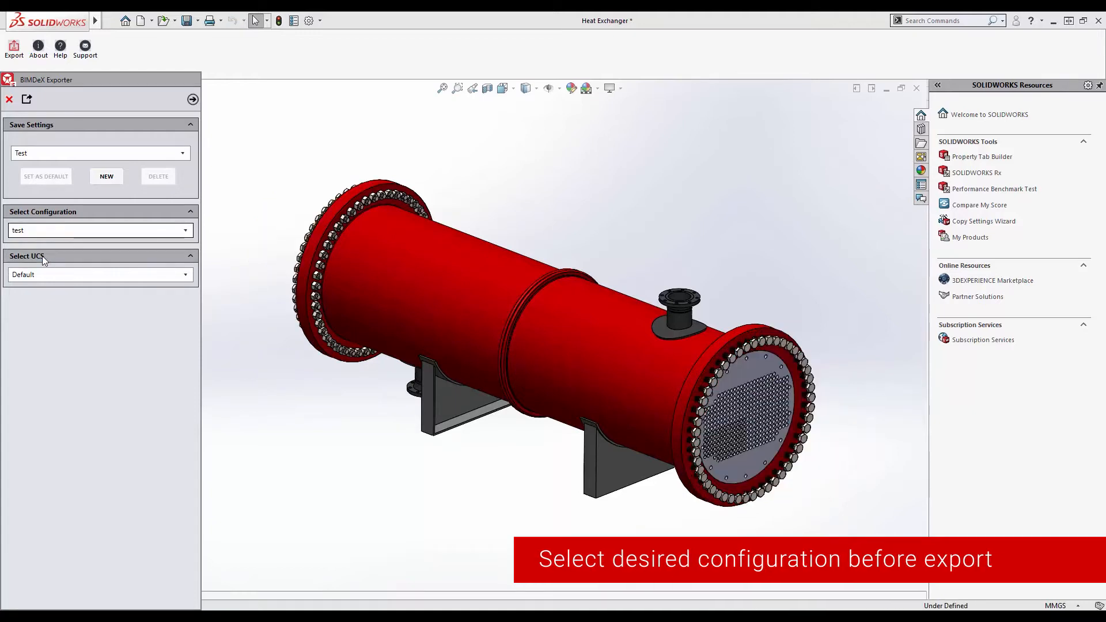
click(43, 276)
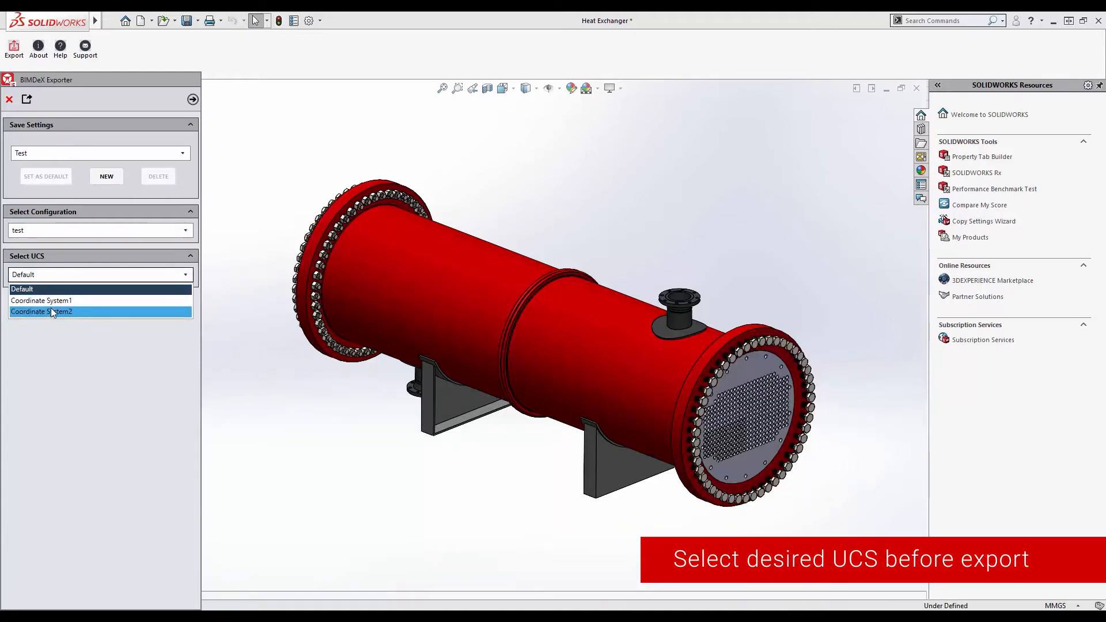
click(51, 312)
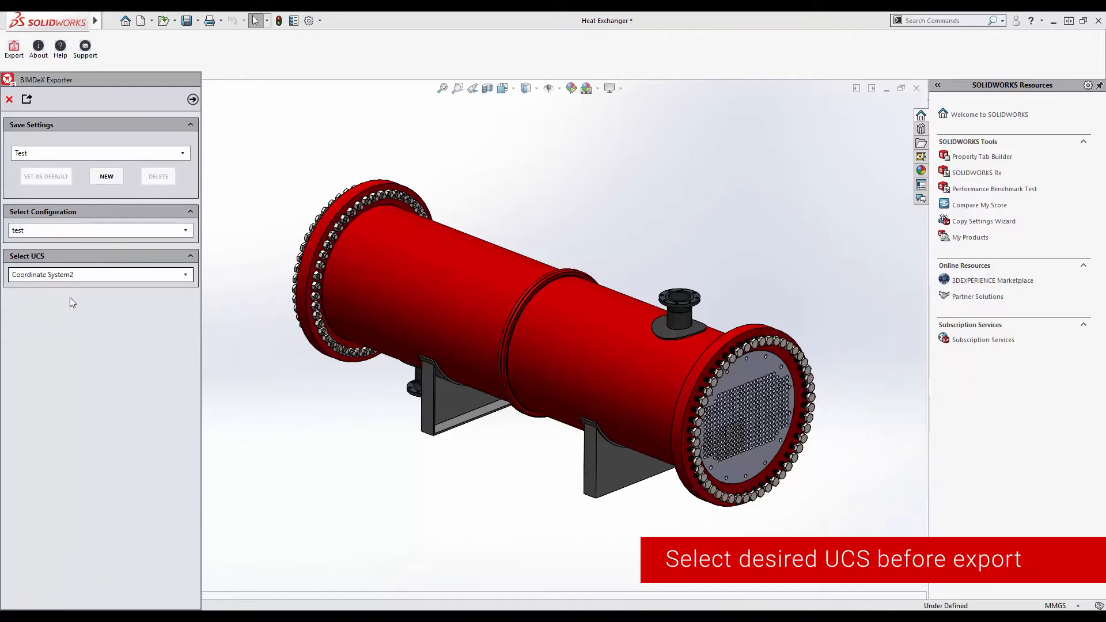
- Enable removing parts by volume, with limits in percent, and removing parts by quantity
click(193, 100)
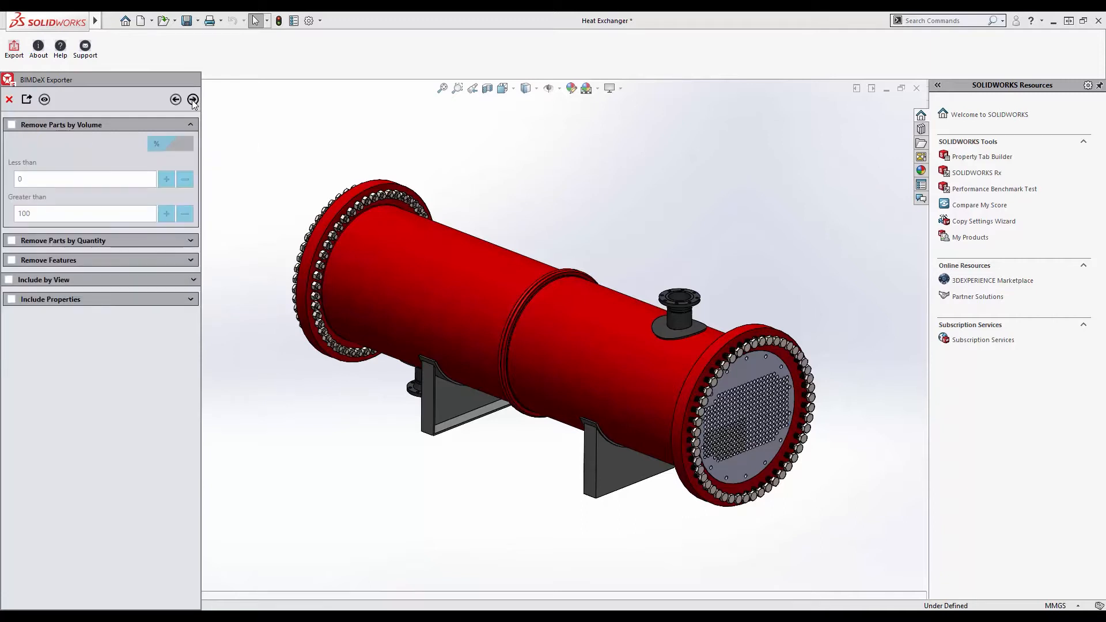
click(11, 126)
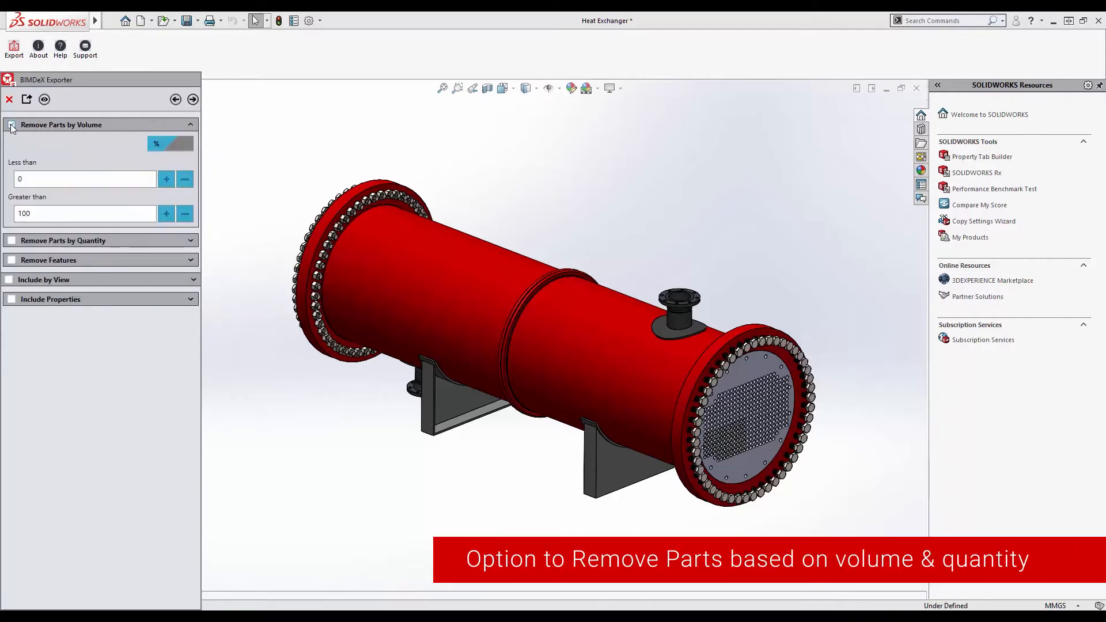
click(12, 242)
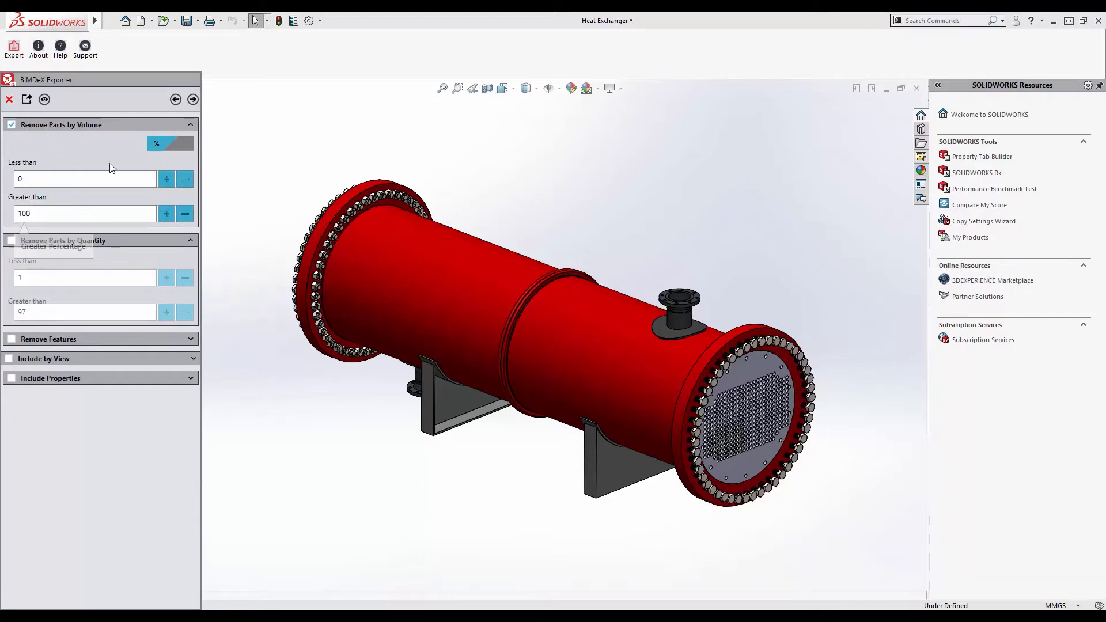
click(185, 146)
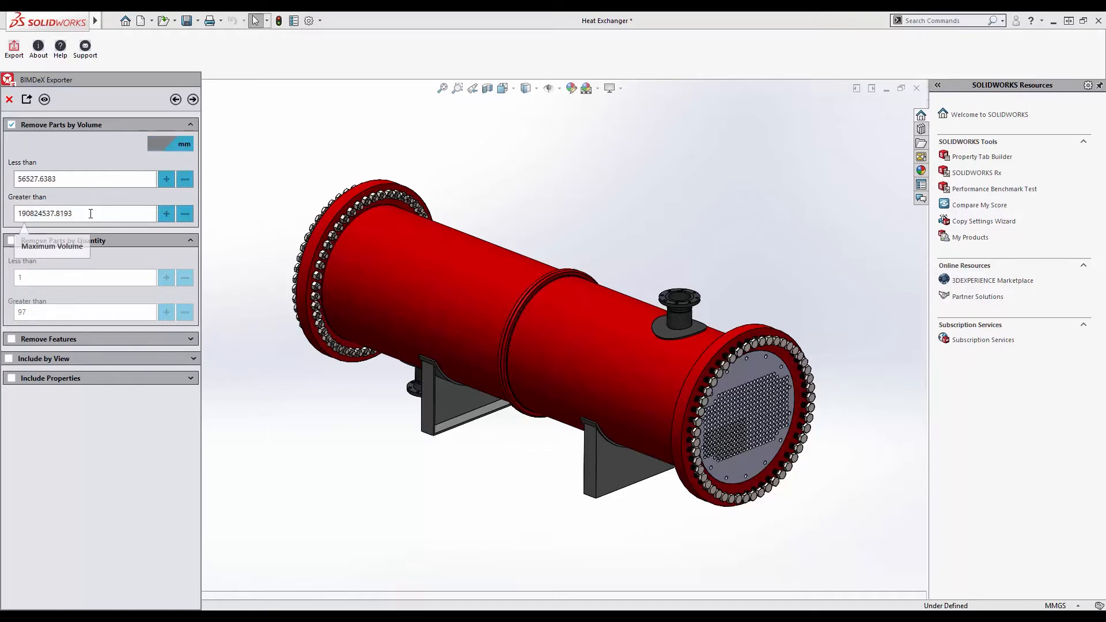
click(155, 145)
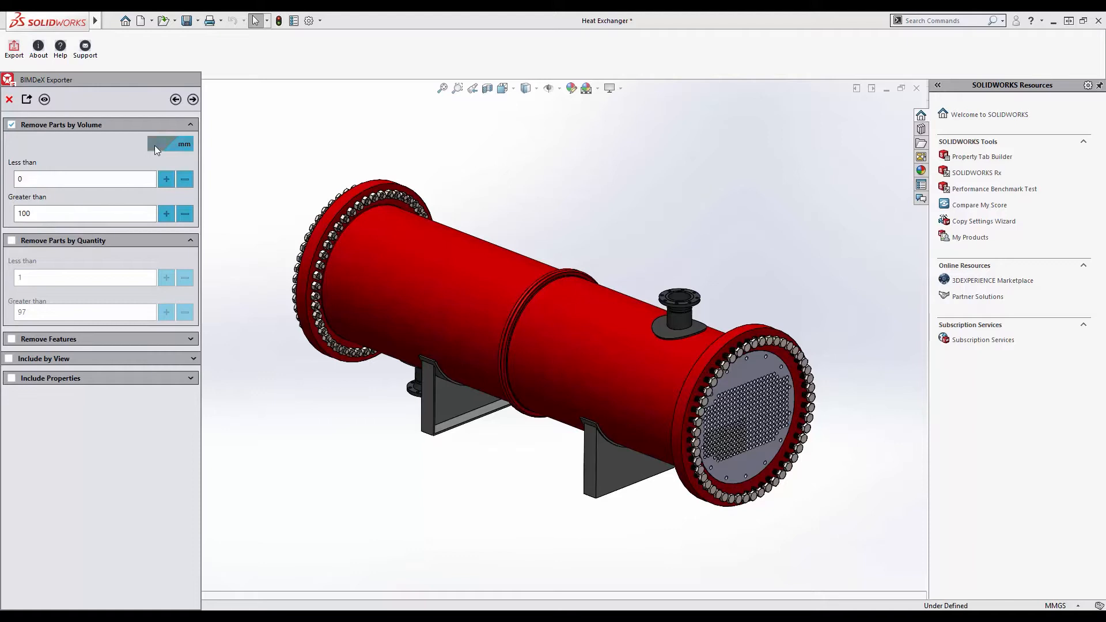
click(12, 241)
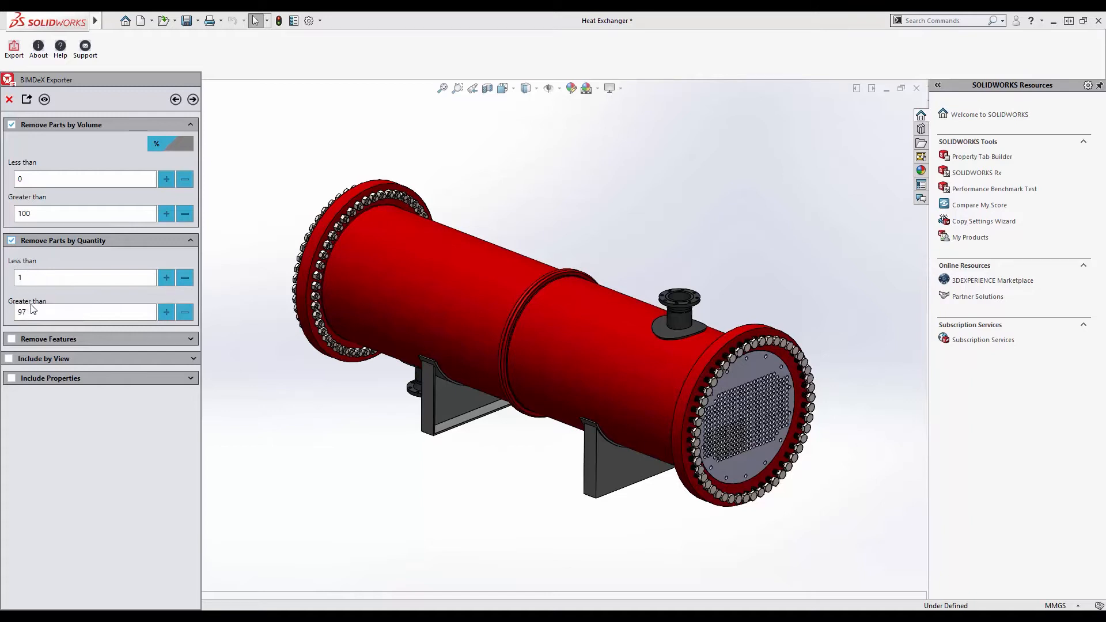
- Try the Remove Features option that ignores all holes, and turn it off again
click(31, 341)
click(11, 339)
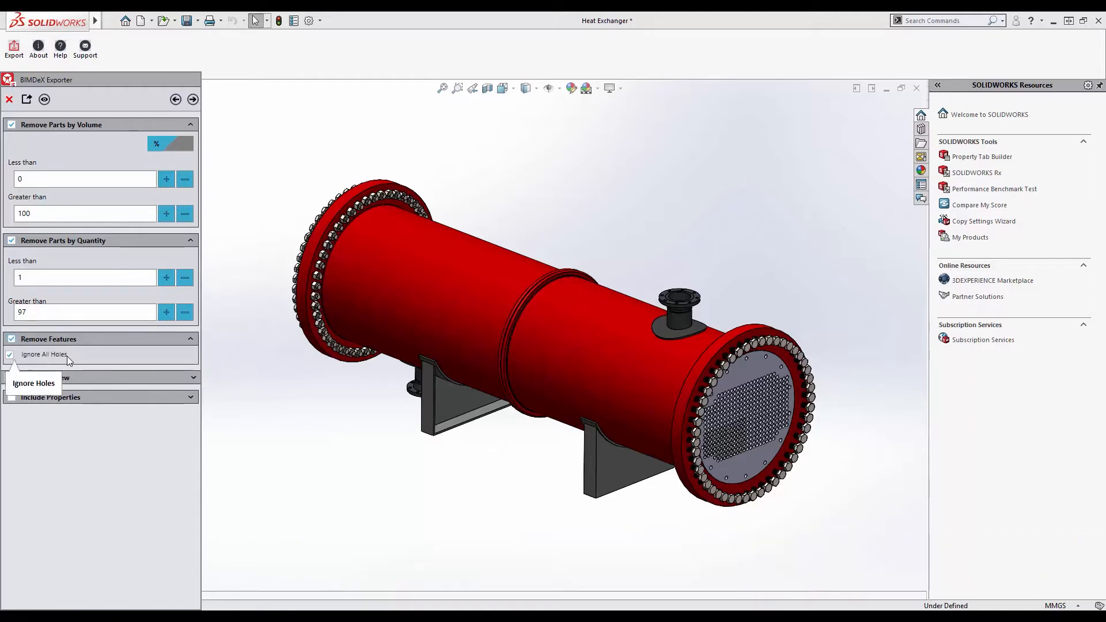
click(12, 339)
- Try including components by view, toggling the left, top, front, bottom and right views, and turn the option off again
click(172, 379)
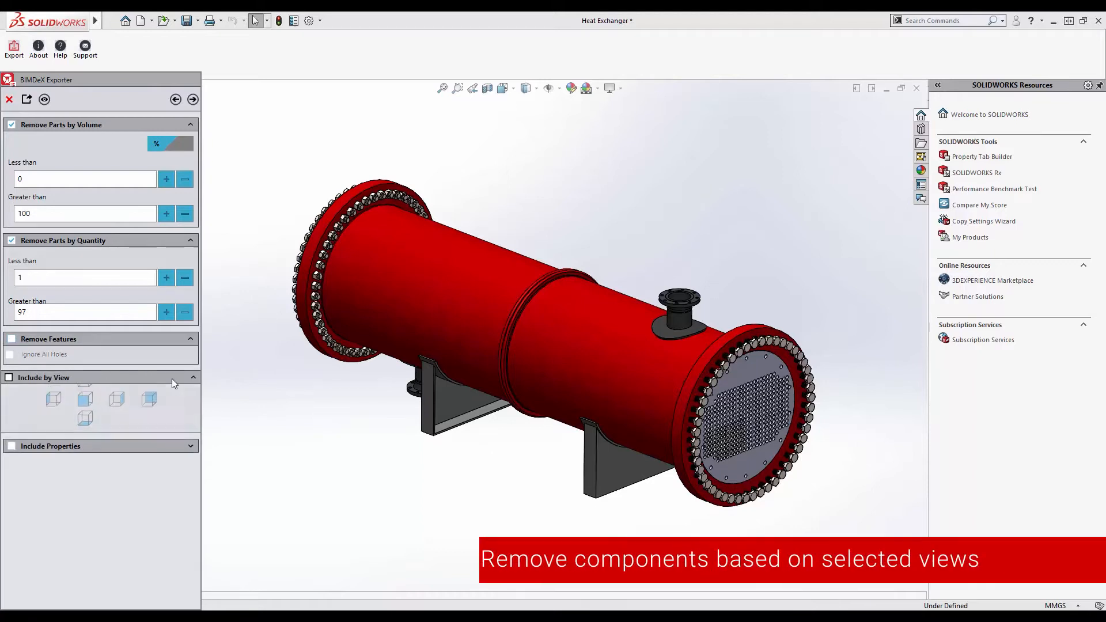
click(8, 379)
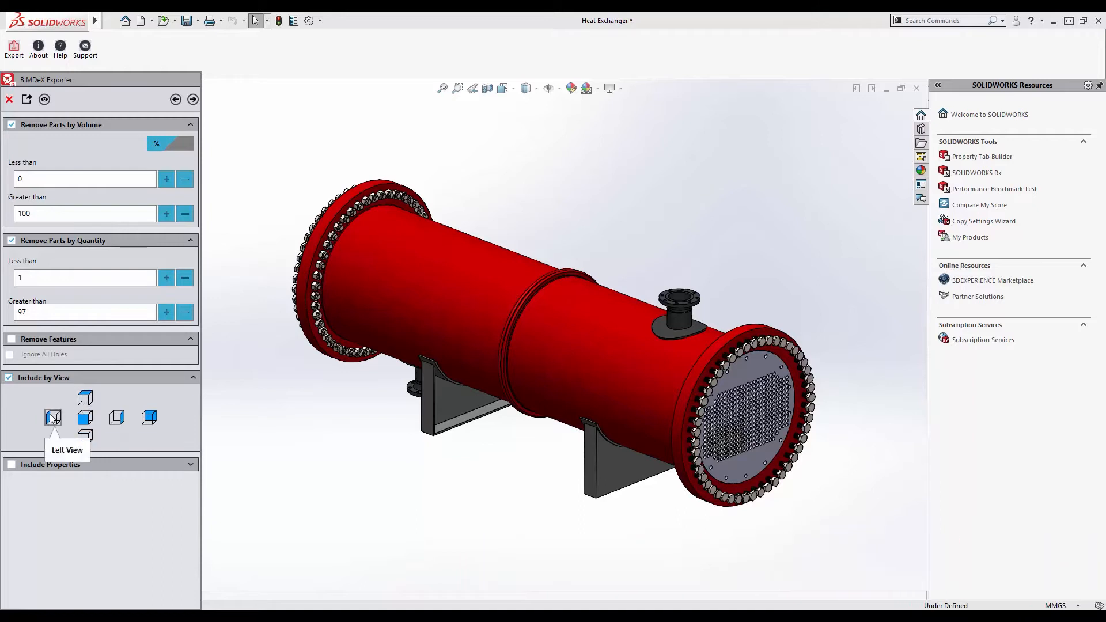
click(84, 419)
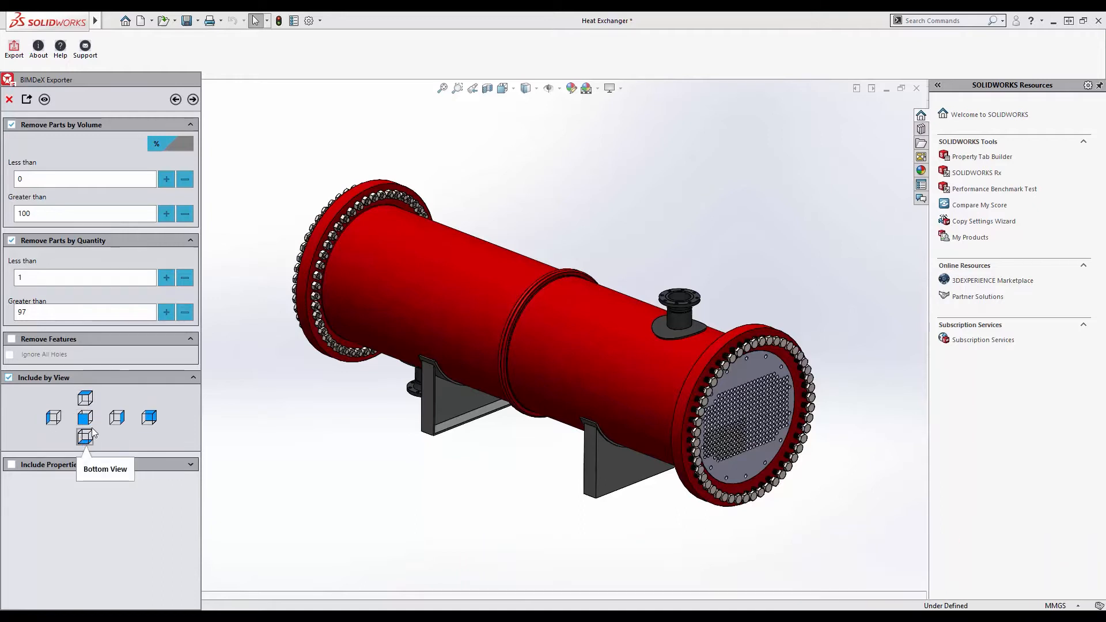
click(148, 419)
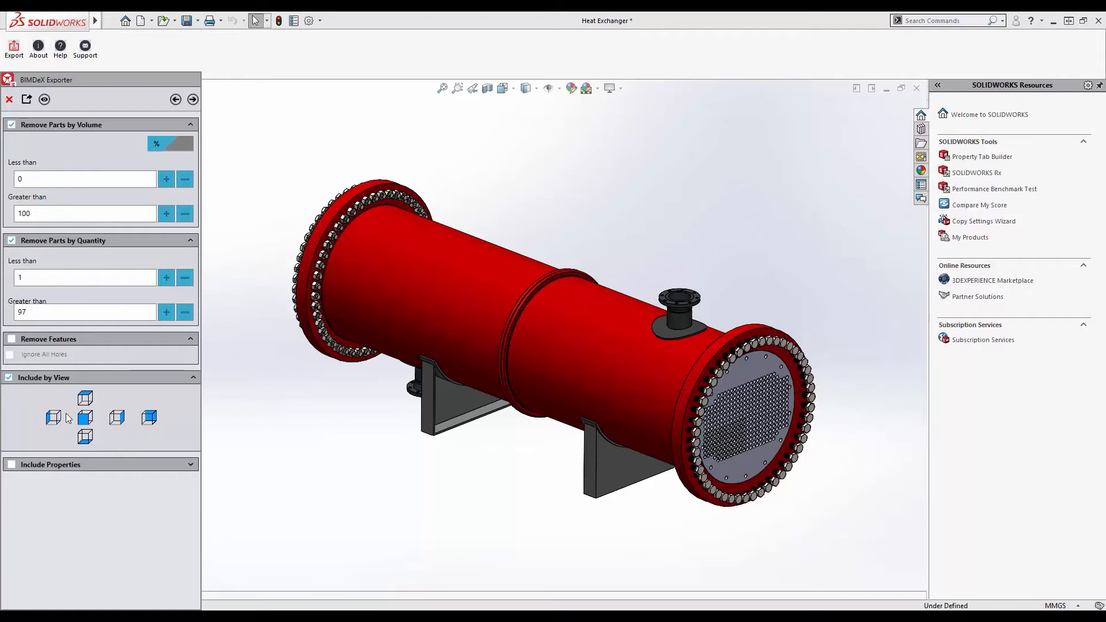
click(53, 417)
click(85, 397)
click(84, 418)
click(85, 437)
click(117, 419)
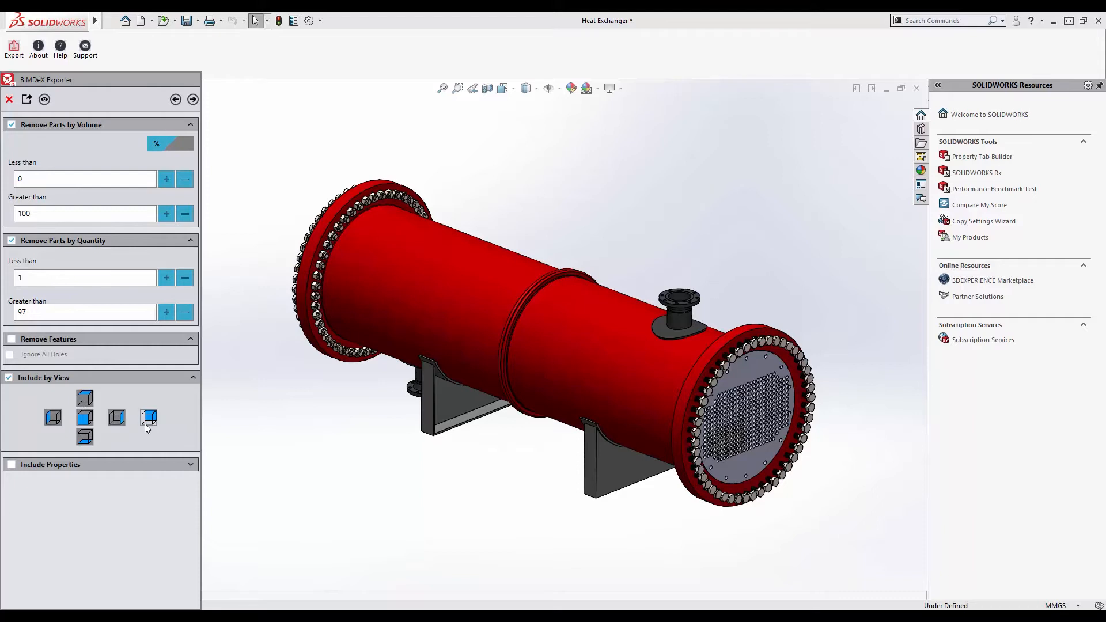
click(8, 379)
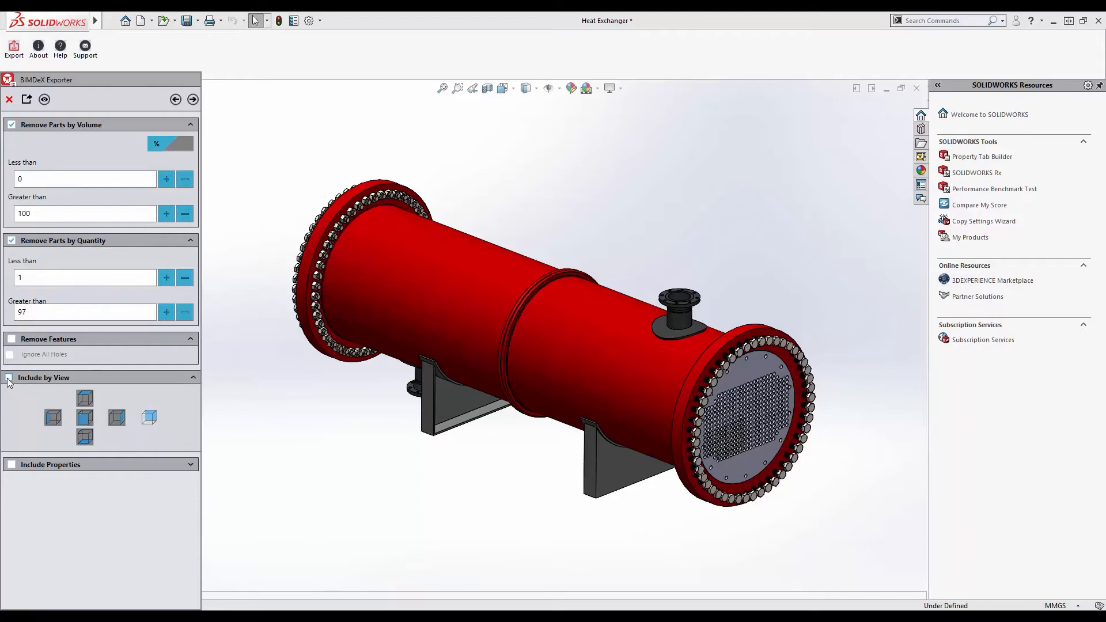
- Include properties in the export and switch the configuration properties off
click(12, 464)
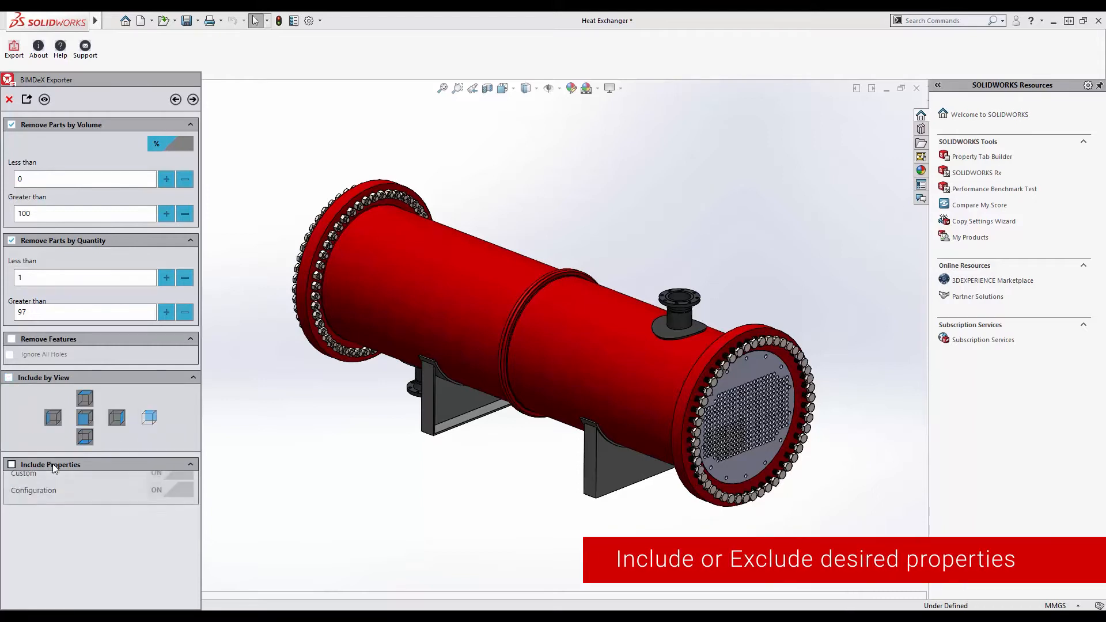
click(11, 465)
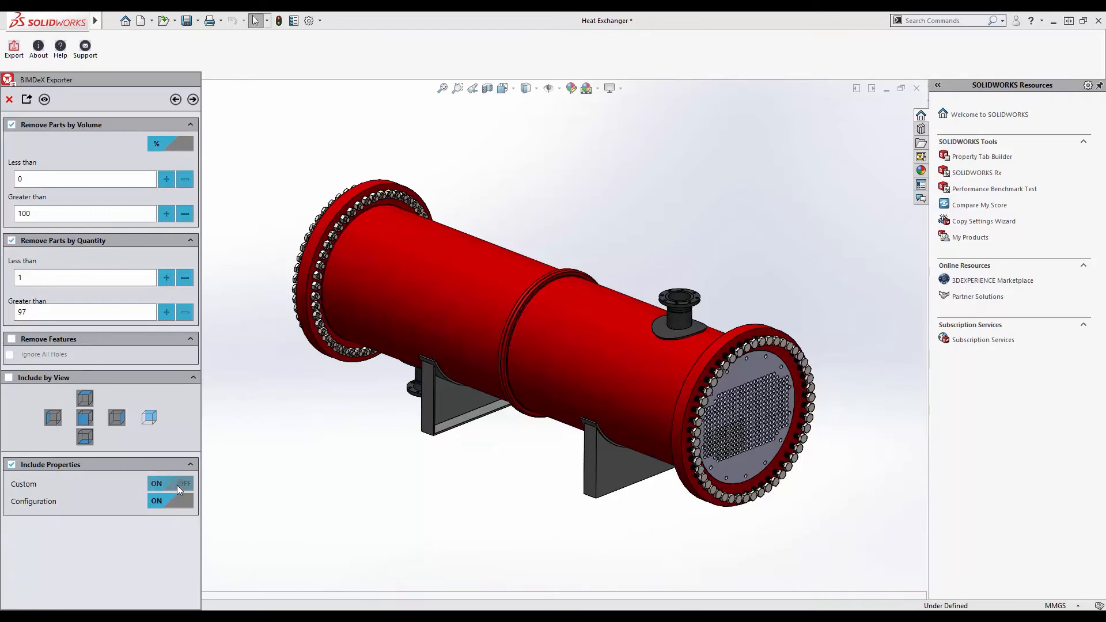
click(182, 502)
- Advance to the component list, enlarge it, and preview the first instance of hex structural bolt gradec_iso in the model
click(194, 99)
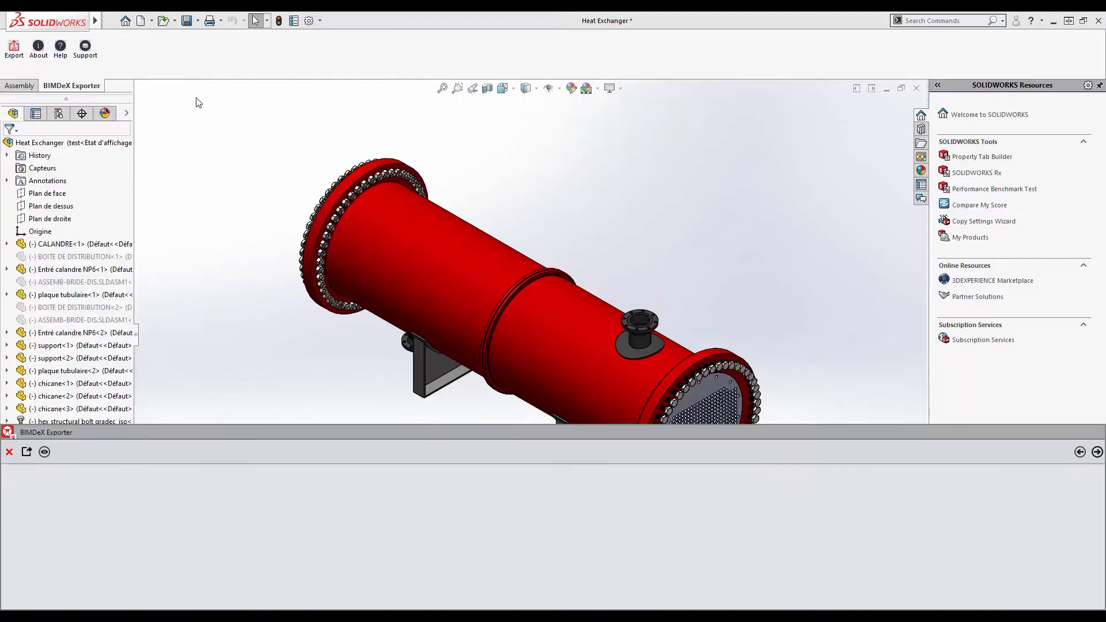
drag(277, 425, 272, 343)
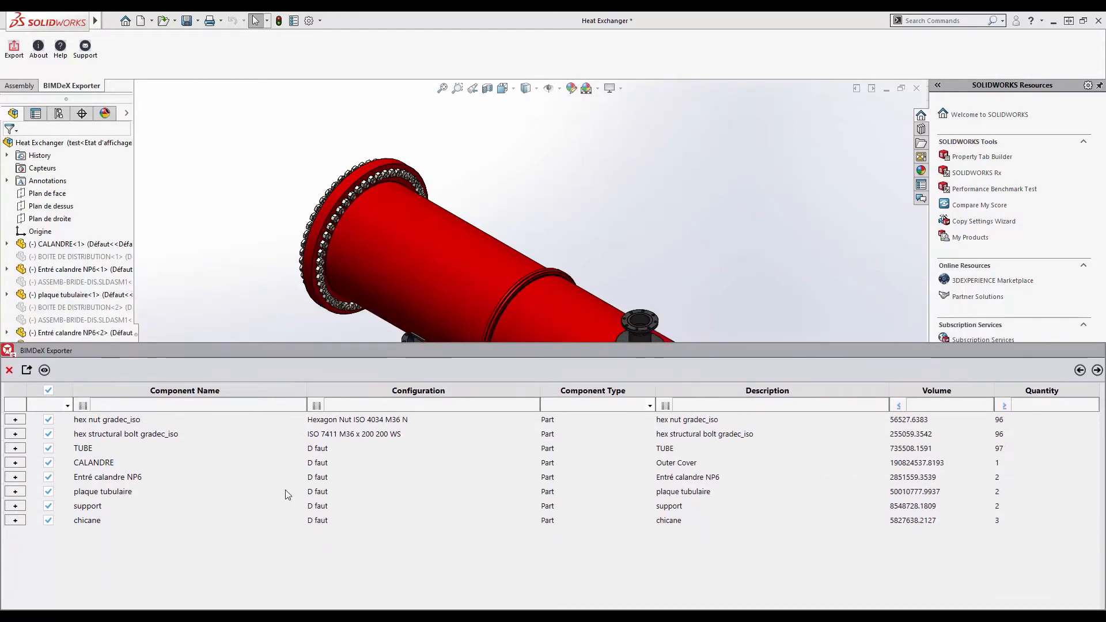
click(22, 434)
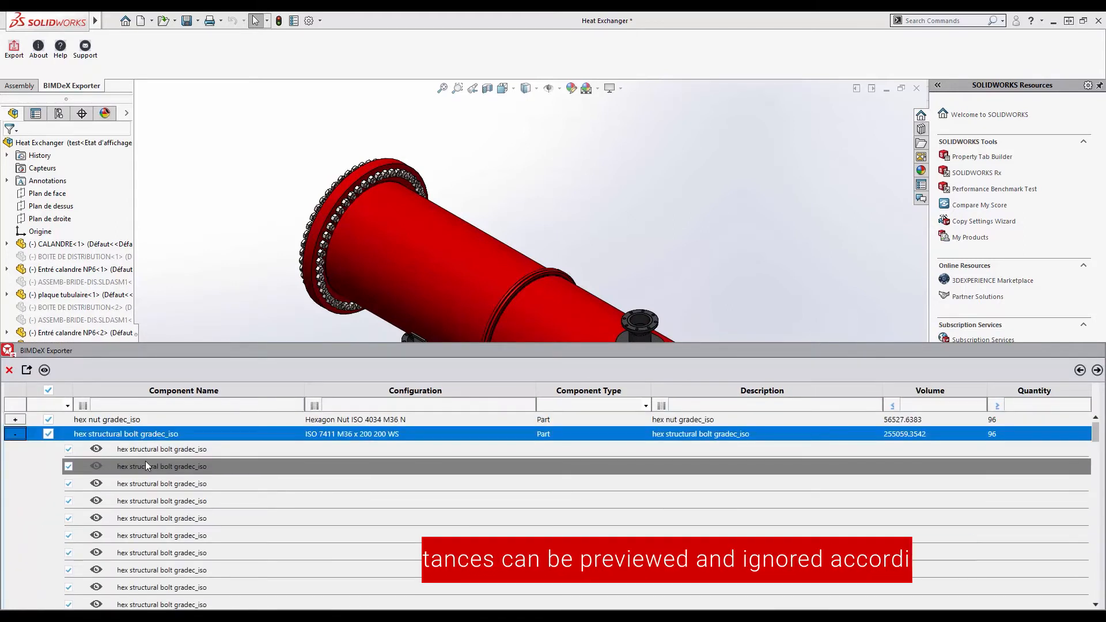
click(92, 450)
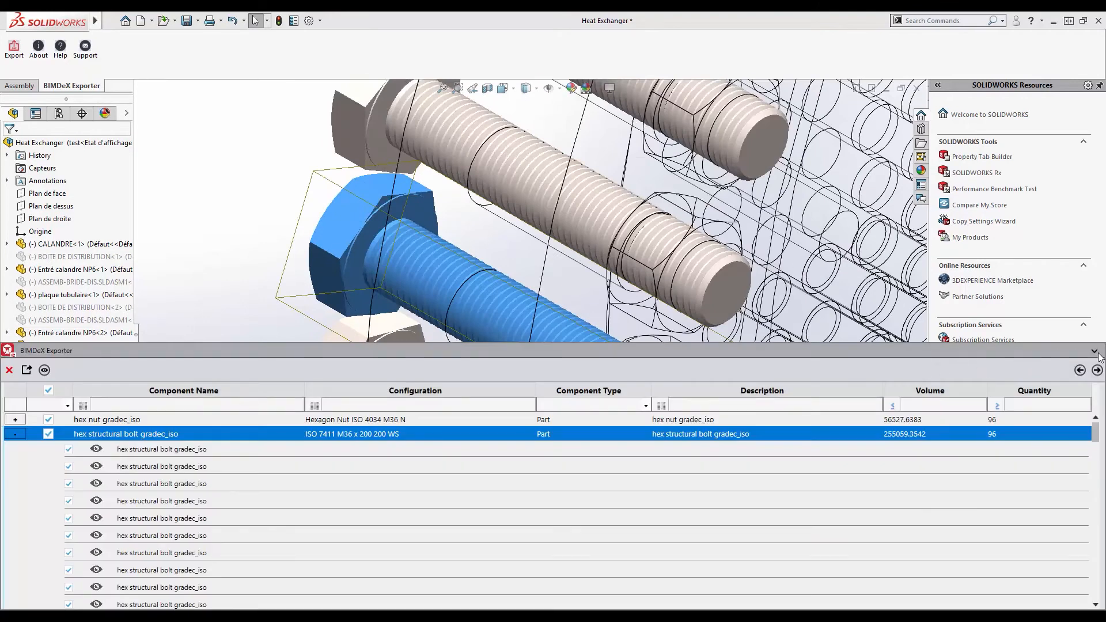
- Inspect the previewed bolt in the full model view, return to the component list and collapse the bolt's instances
click(1097, 352)
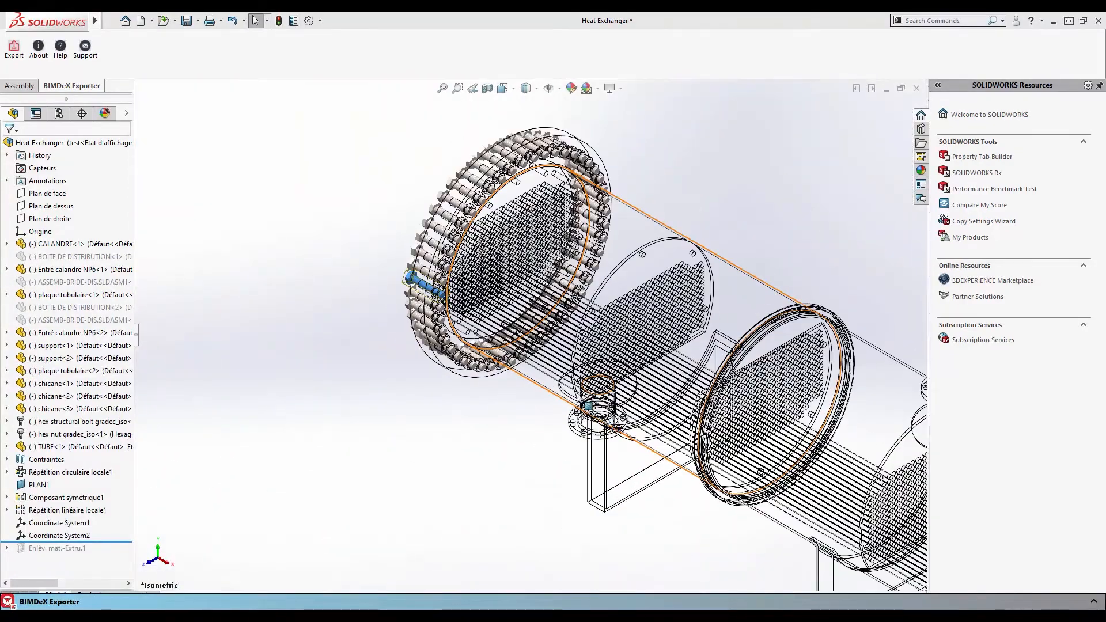
click(1093, 601)
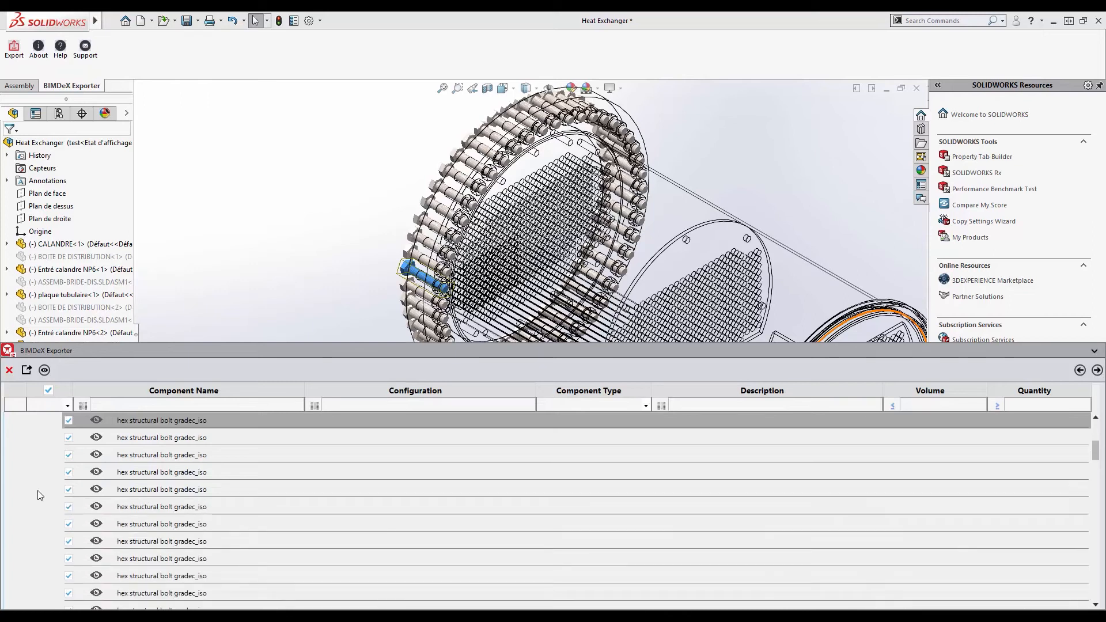
scroll(43, 489, up, 3)
scroll(43, 488, up, 5)
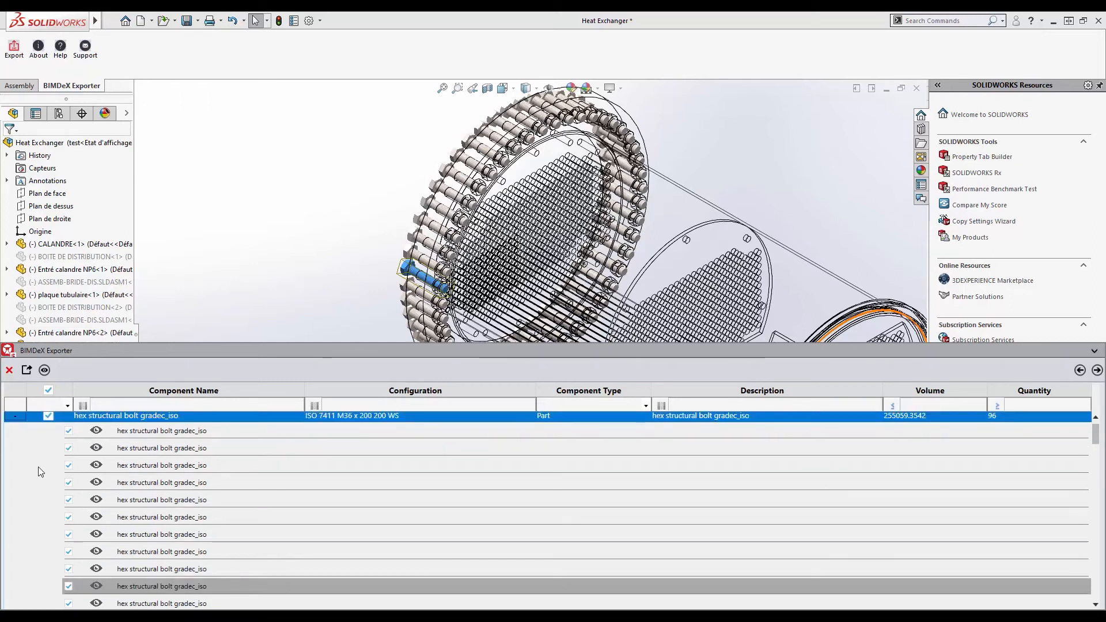
click(16, 435)
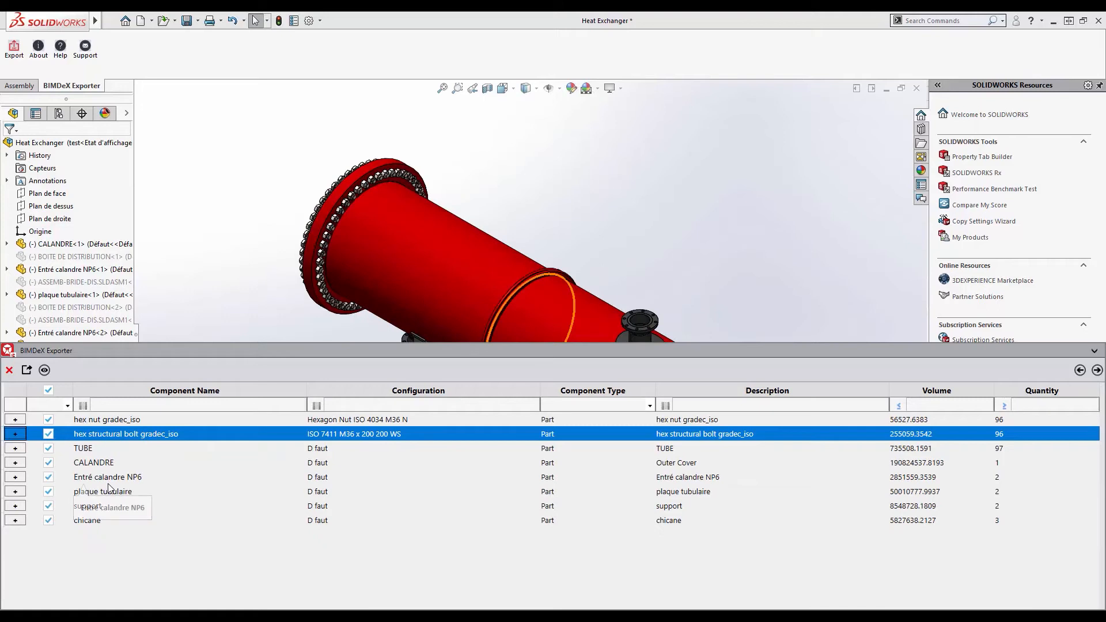
- Filter the component list to component names that start with "t"
click(83, 406)
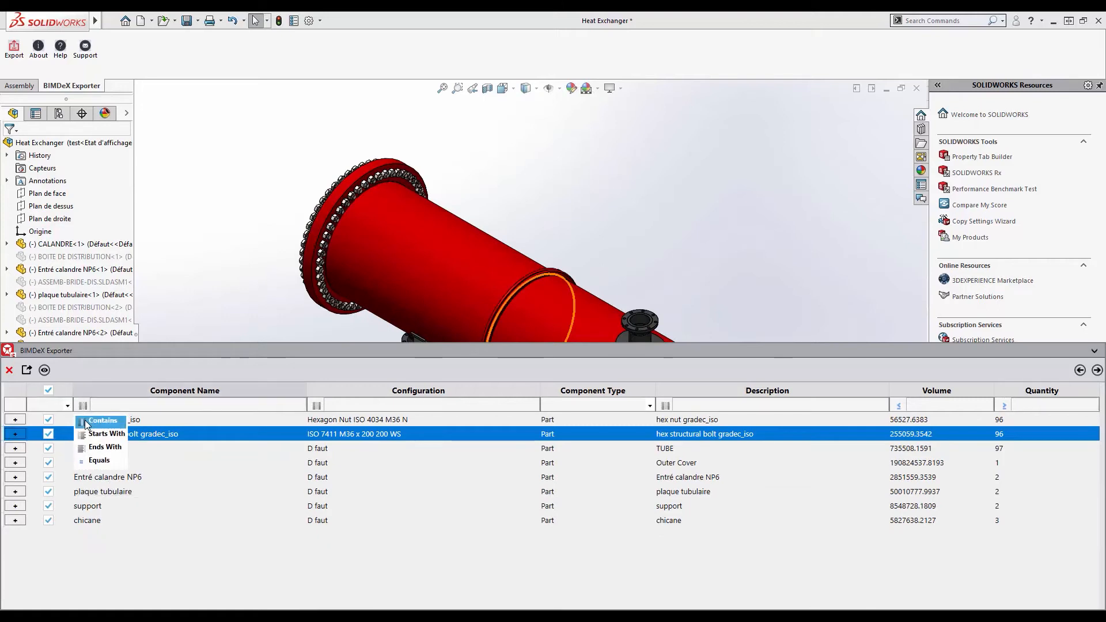
click(104, 434)
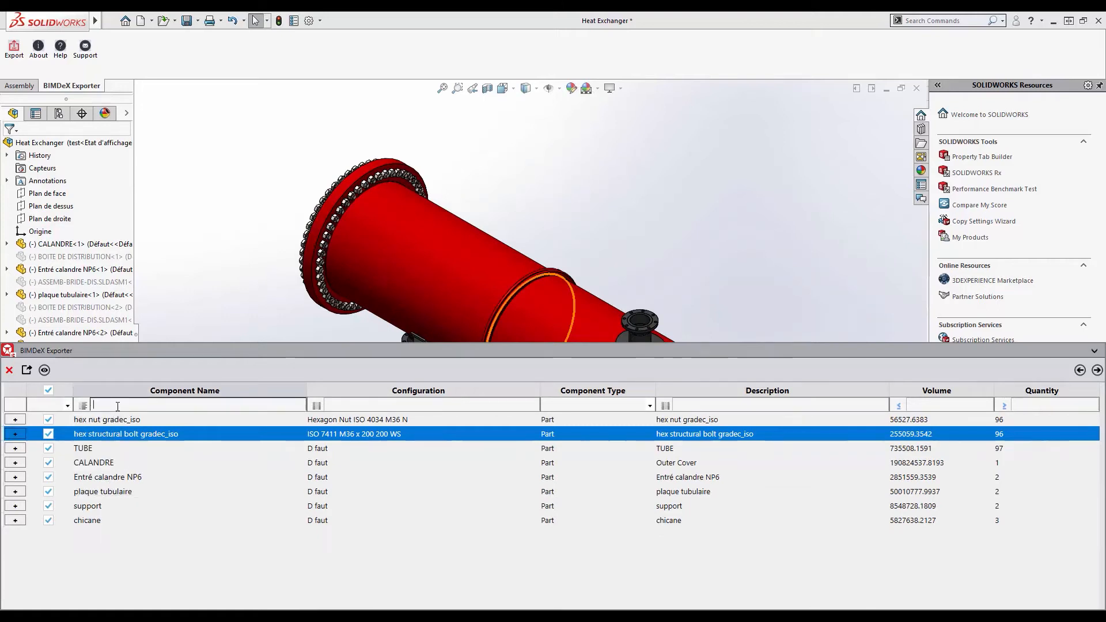
click(118, 407)
text(t)
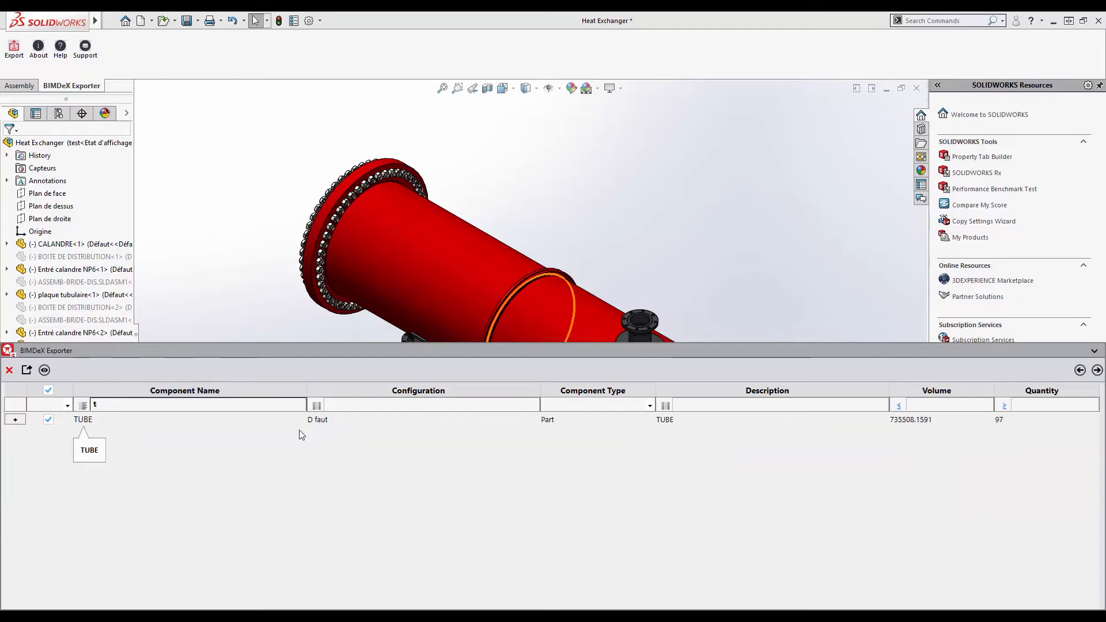
- Try excluding the TUBE component from the export, include it again, and clear the component name filter
click(48, 420)
click(48, 420)
click(129, 405)
key(BackSpace)
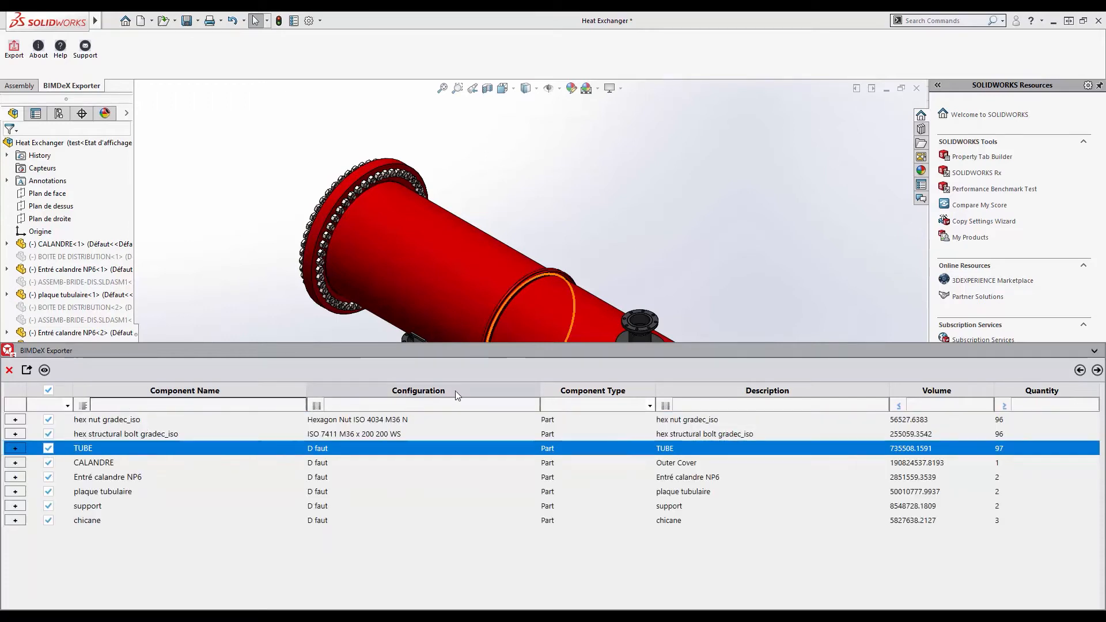
- Advance to the export settings, save the model as the BXF file Heat Exchanger in the Test folder, and finish the export
click(1098, 370)
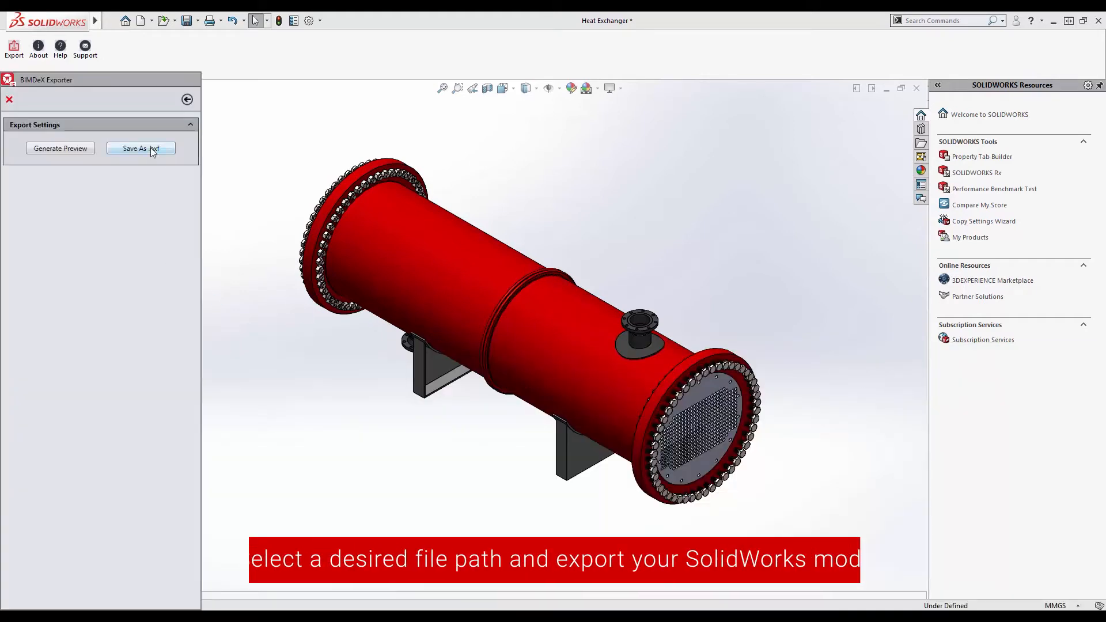
click(151, 147)
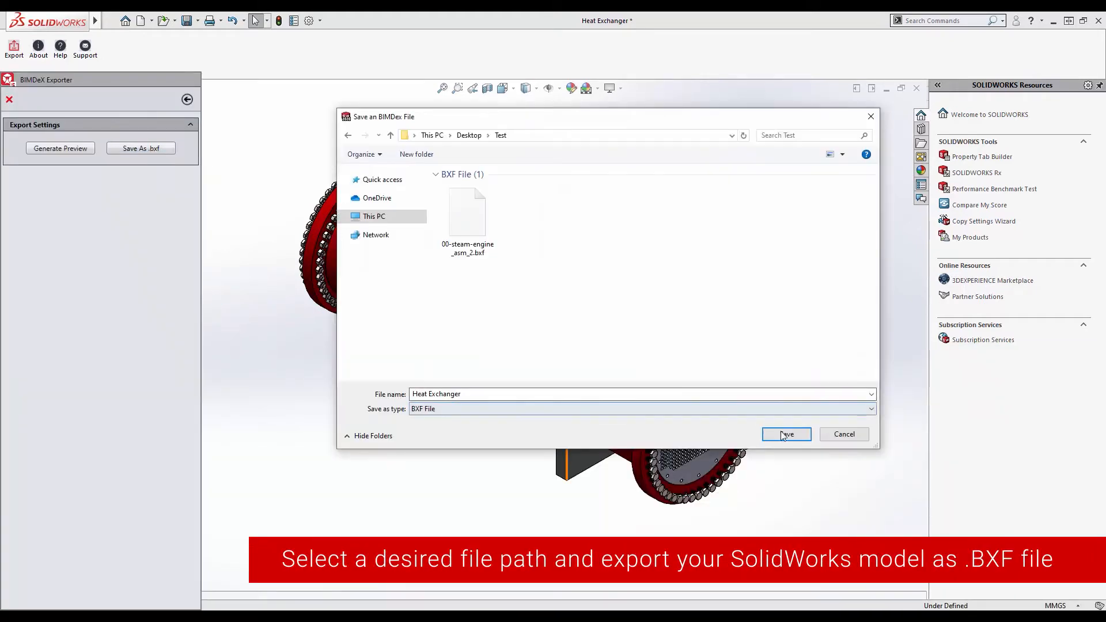
click(787, 437)
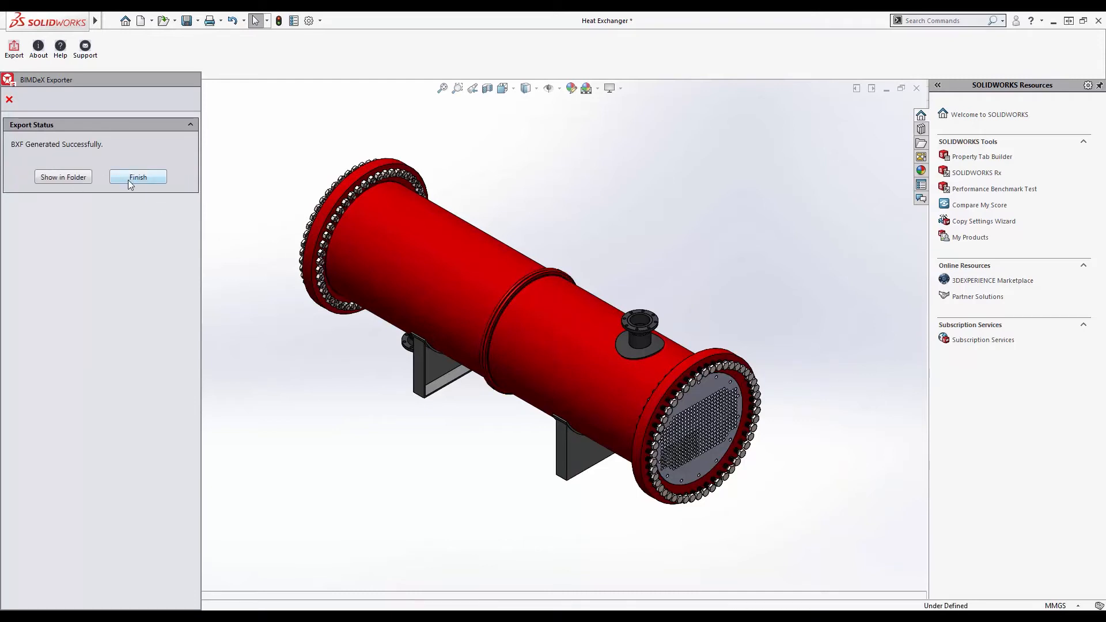
click(128, 179)
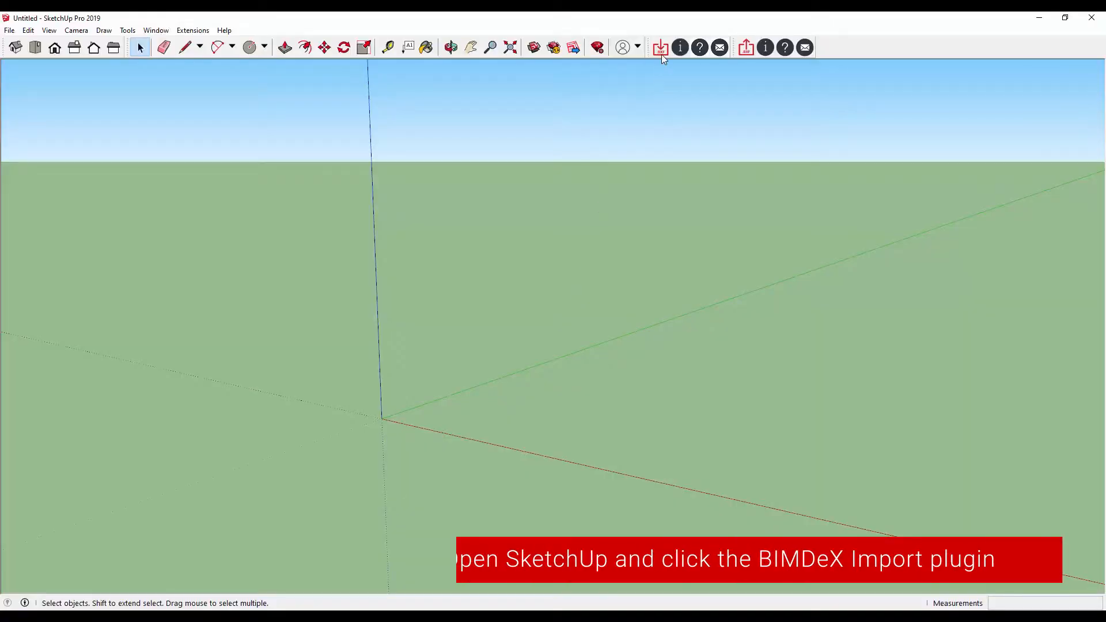
- Switch to SketchUp, start the BIMDeX import and choose Heat Exchanger.bxf from the Test folder as the source file
click(661, 51)
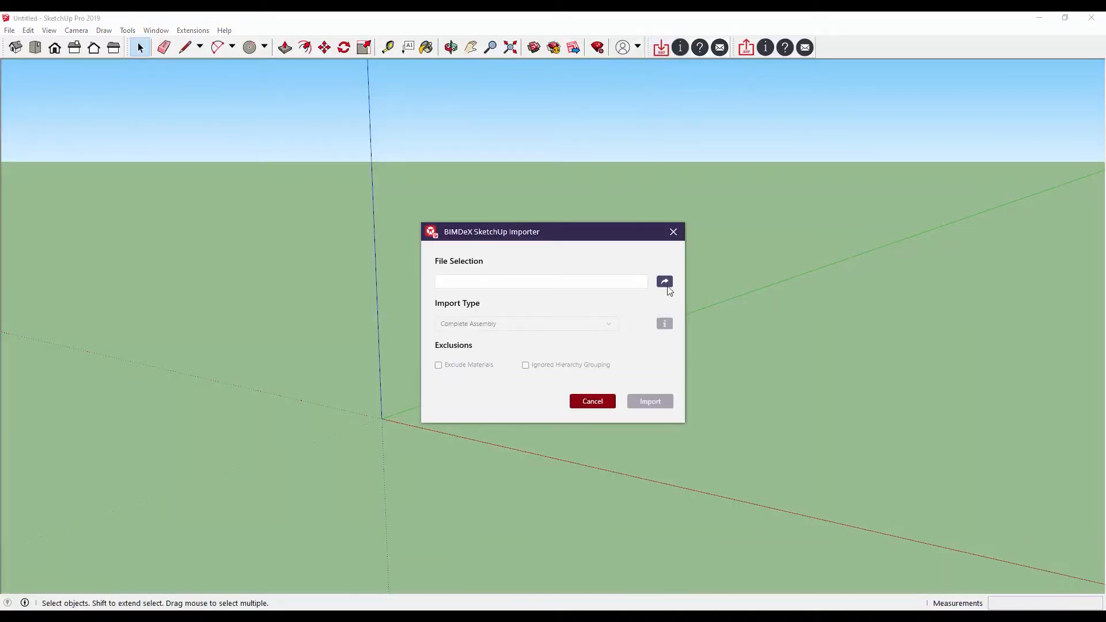
click(665, 283)
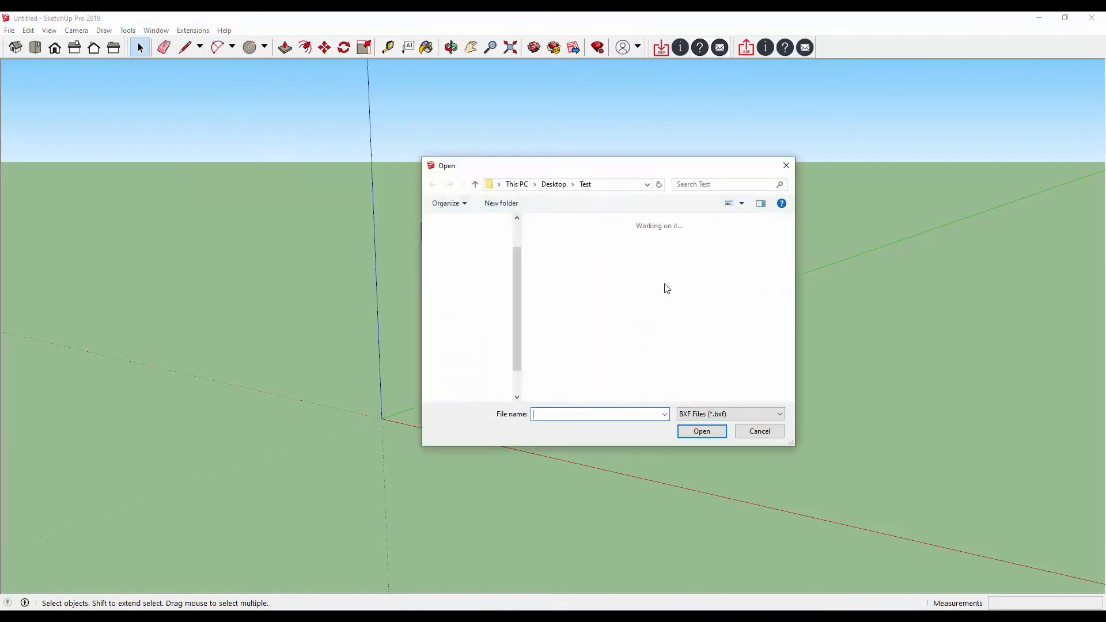
click(572, 279)
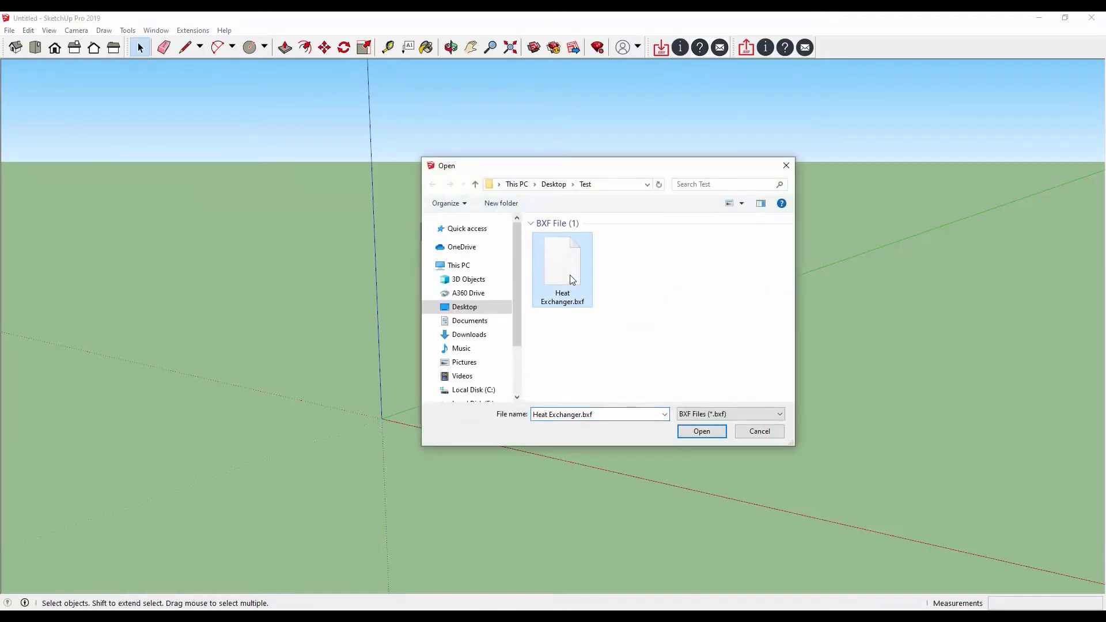
click(694, 432)
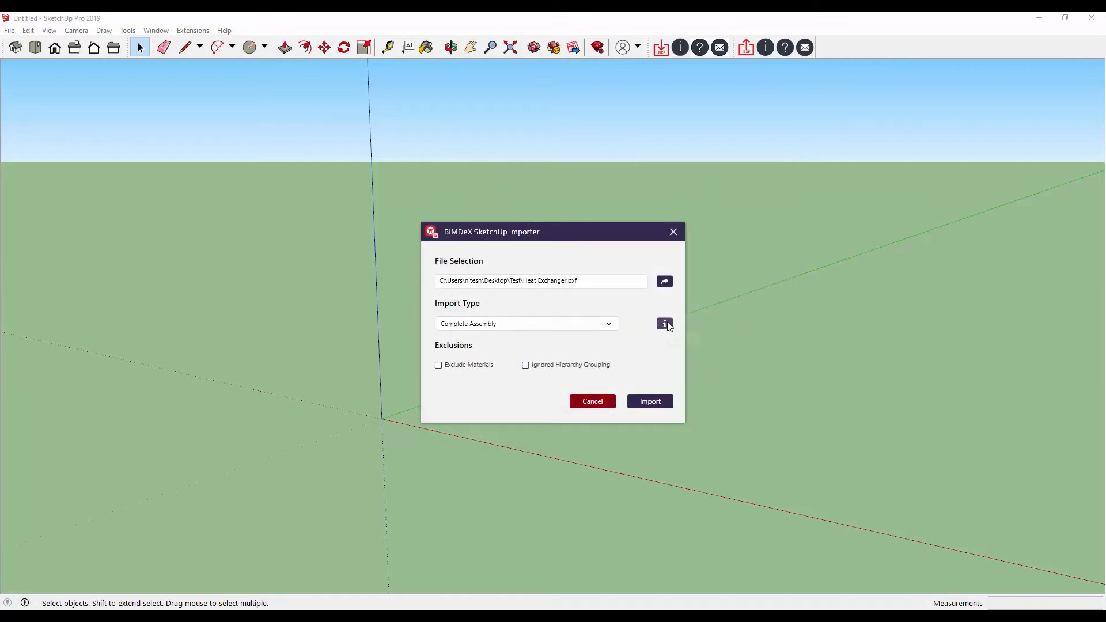
- Compare the hierarchy previews for Complete Assembly, Flat Assembly and Flat SubAssembly, return to Complete Assembly, and close the preview
click(665, 324)
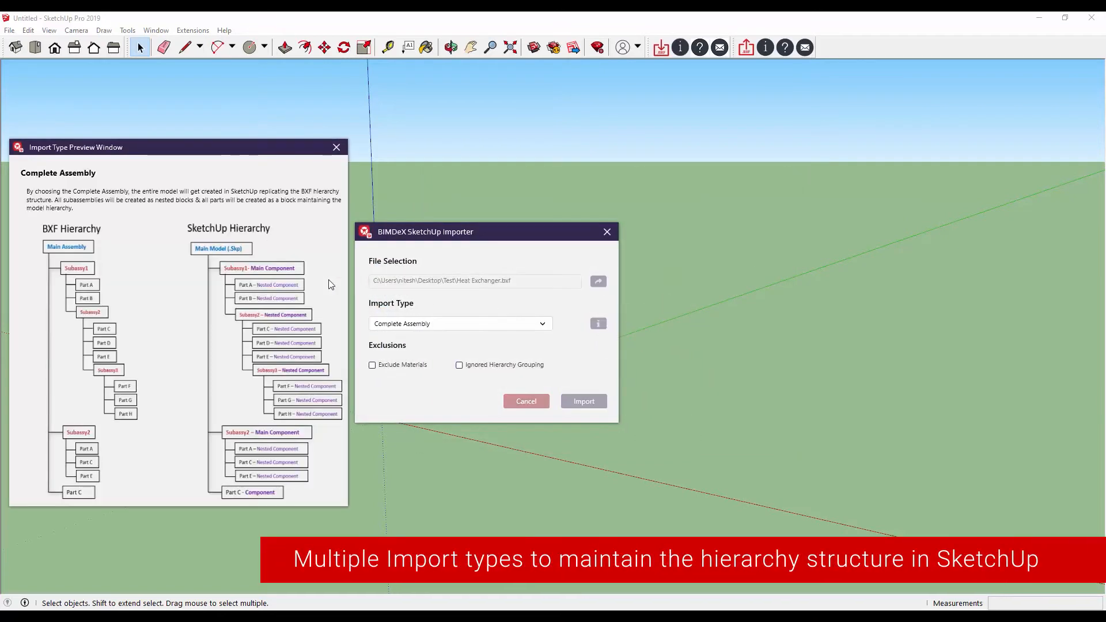
click(398, 326)
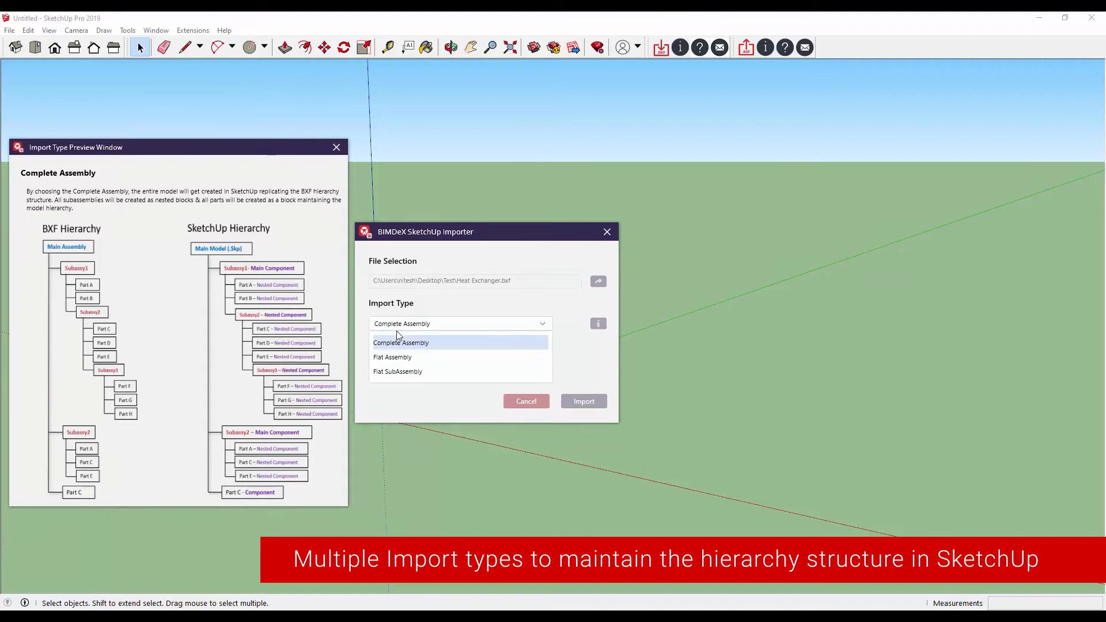
click(397, 355)
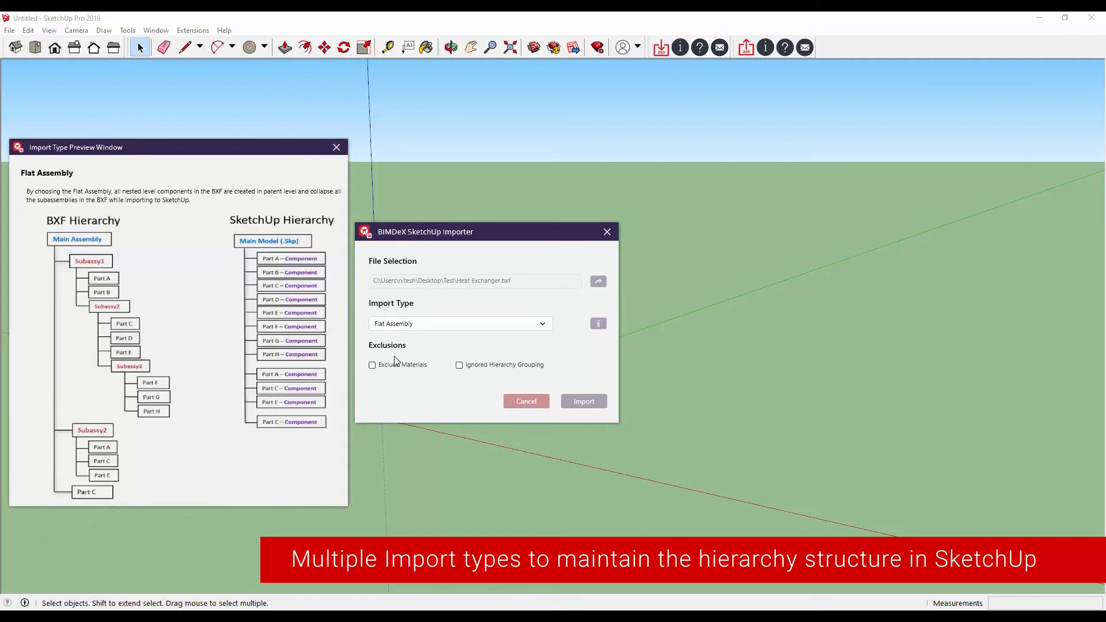
click(393, 325)
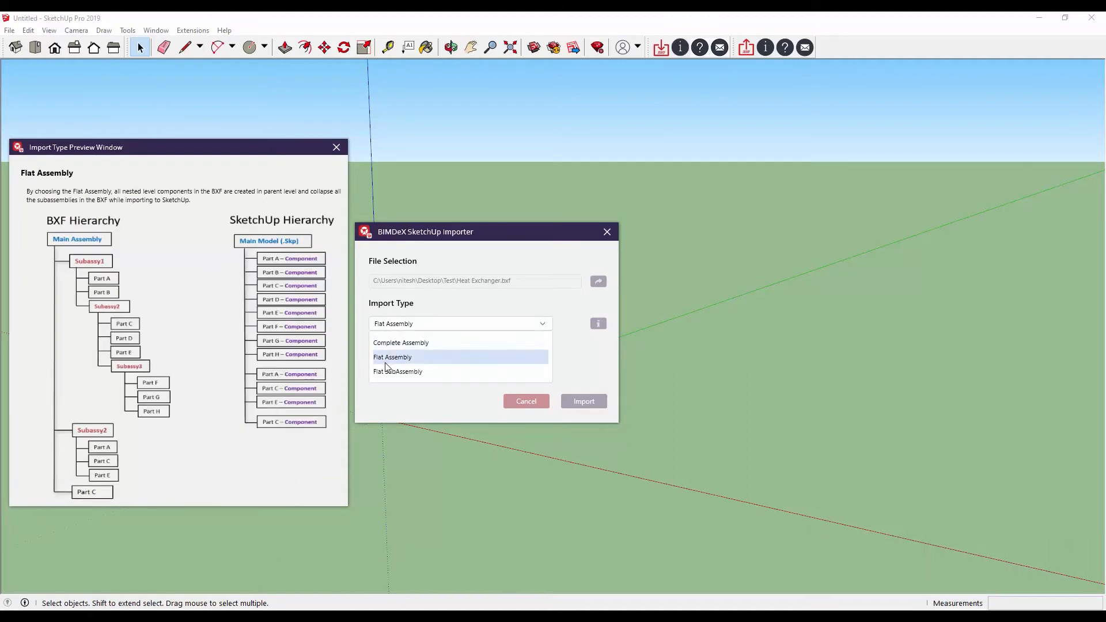
click(391, 373)
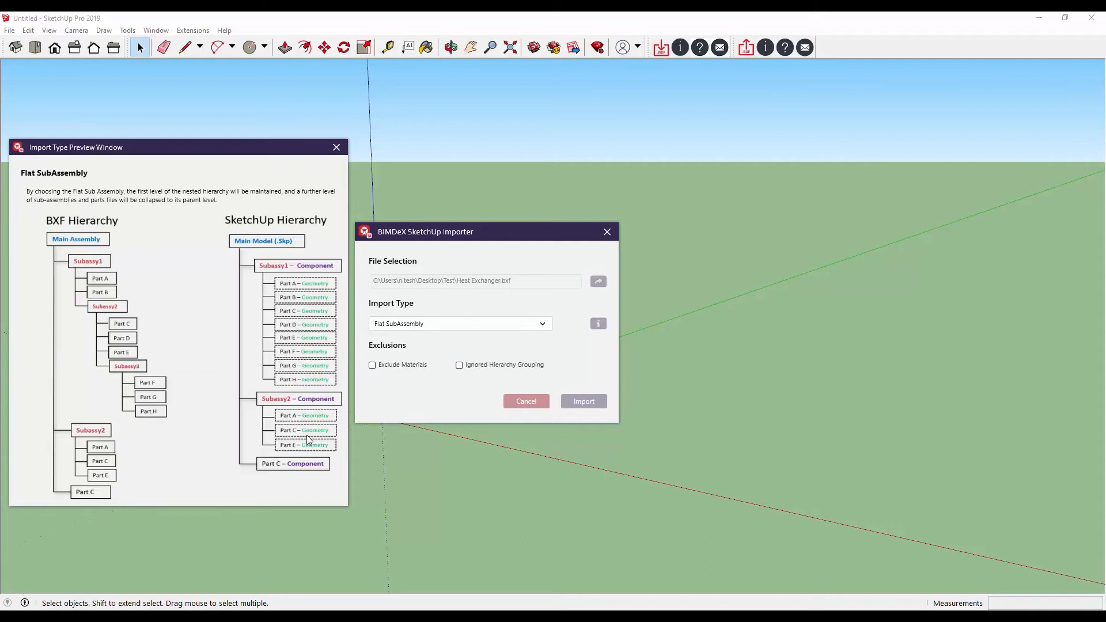
click(419, 327)
click(401, 346)
click(337, 147)
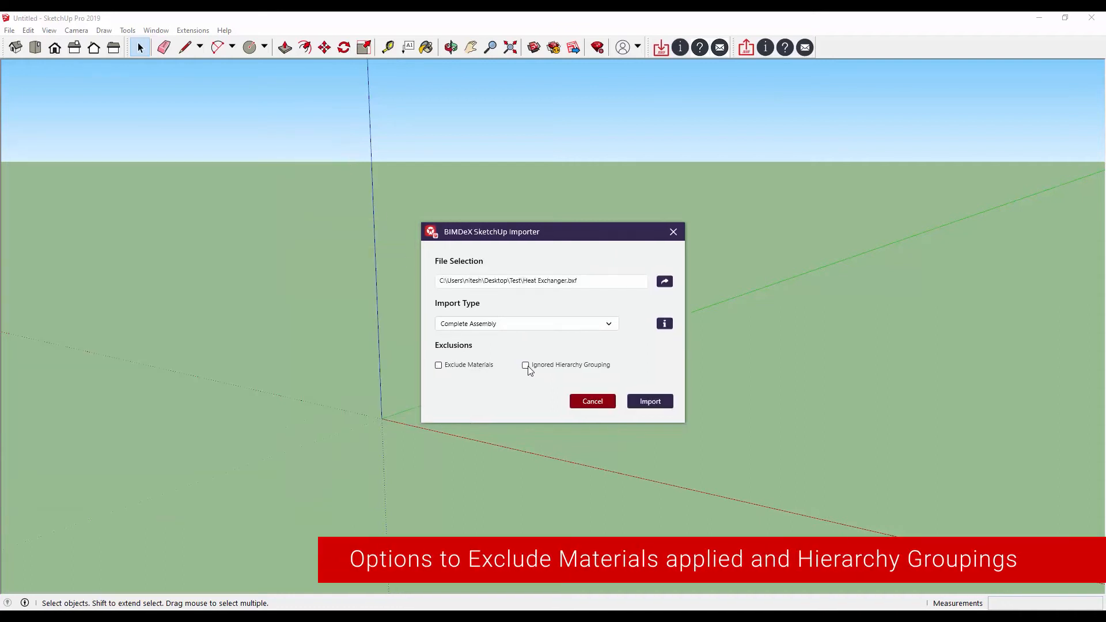
- Import the heat exchanger with materials and hierarchy grouping kept, and close the importer once it is done
click(652, 402)
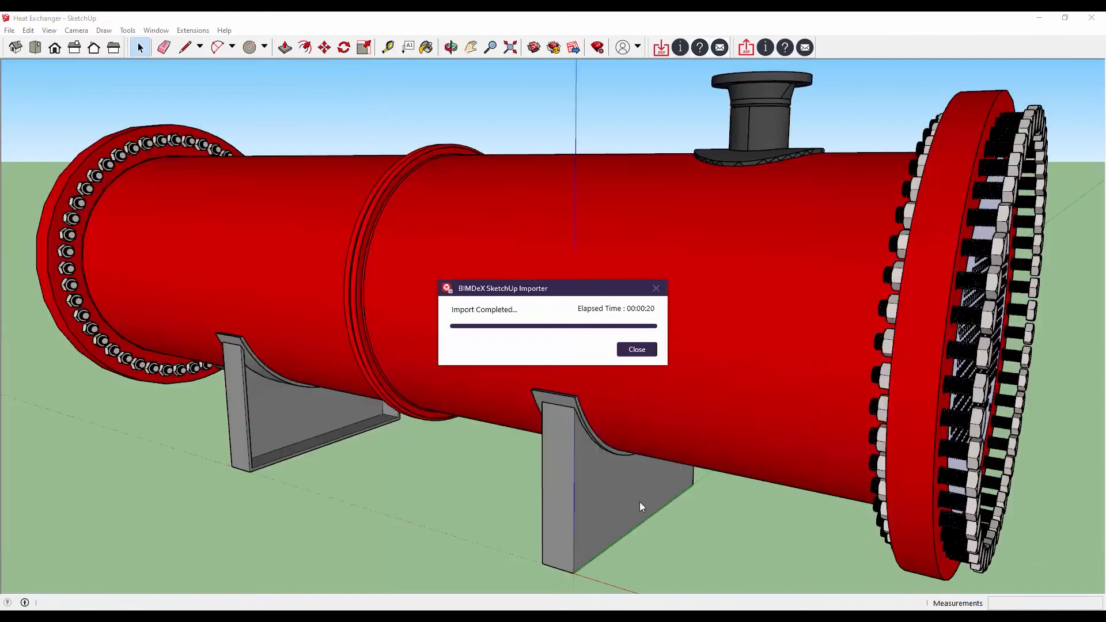
click(638, 349)
scroll(633, 364, down, 5)
middle_drag(634, 364, 565, 438)
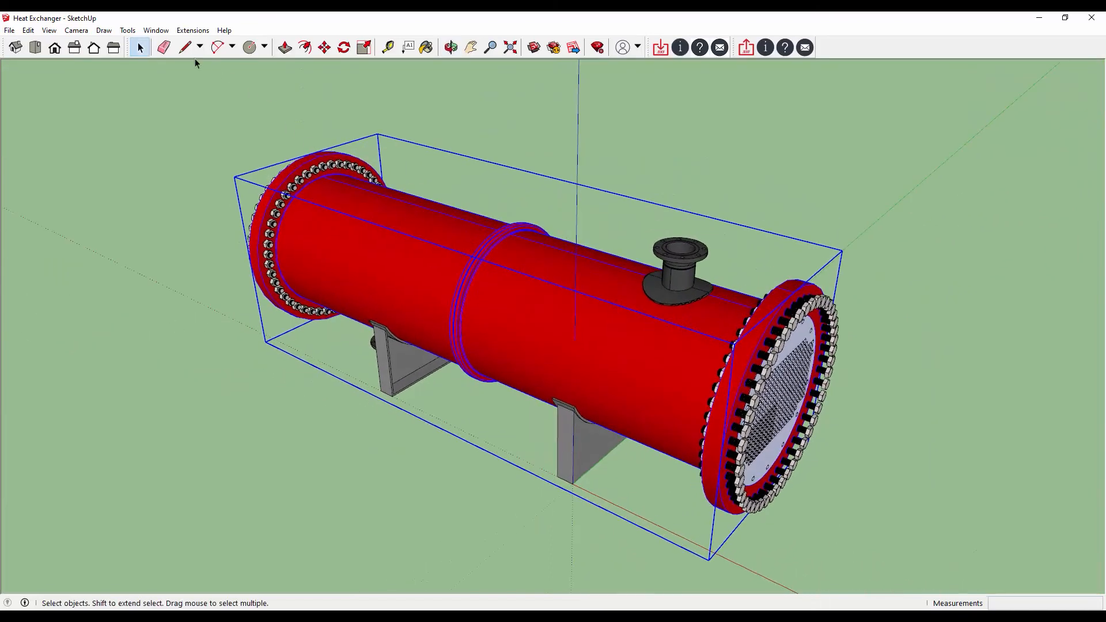
- Show the Default Tray, review the imported component hierarchy in the Outliner, and deselect the CALANDRE component
click(157, 31)
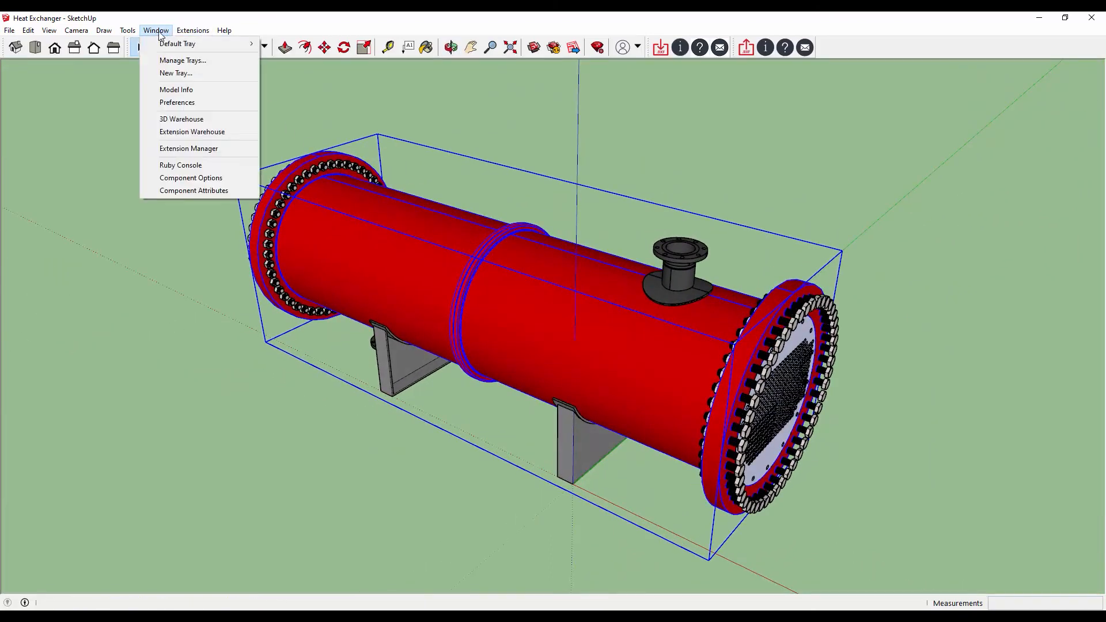
mouse_move(250, 44)
click(294, 44)
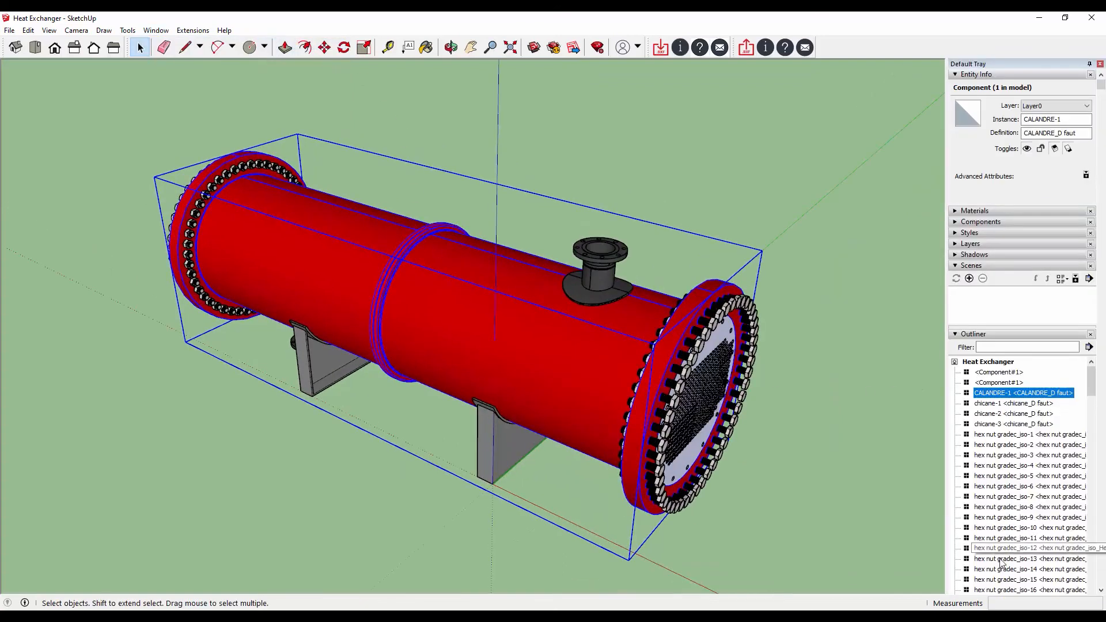
scroll(979, 513, down, 2)
scroll(1026, 502, up, 2)
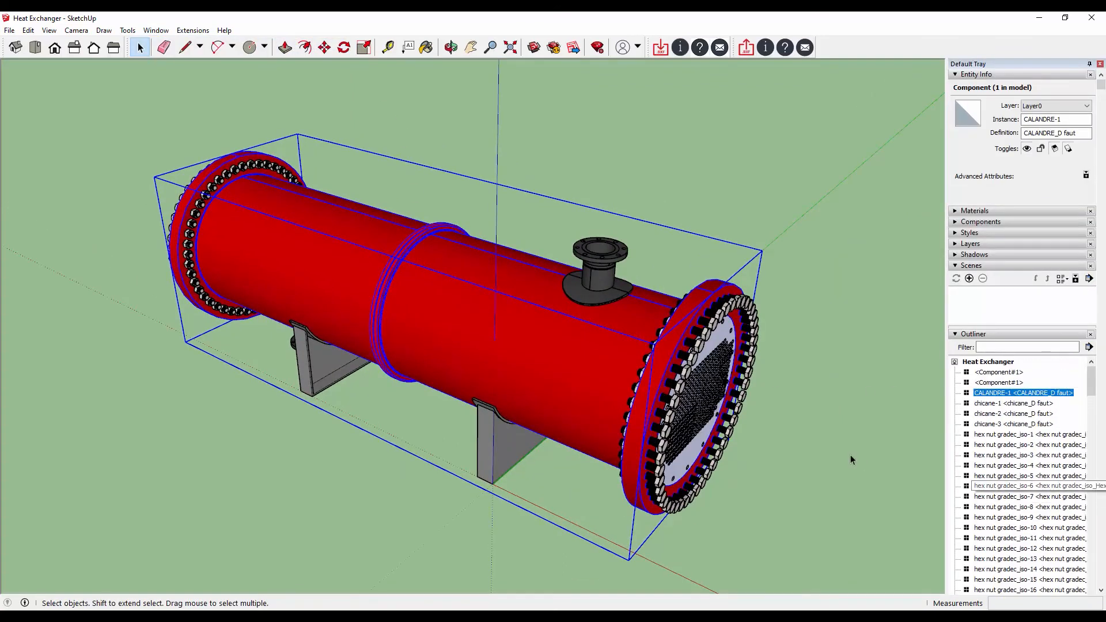
click(806, 445)
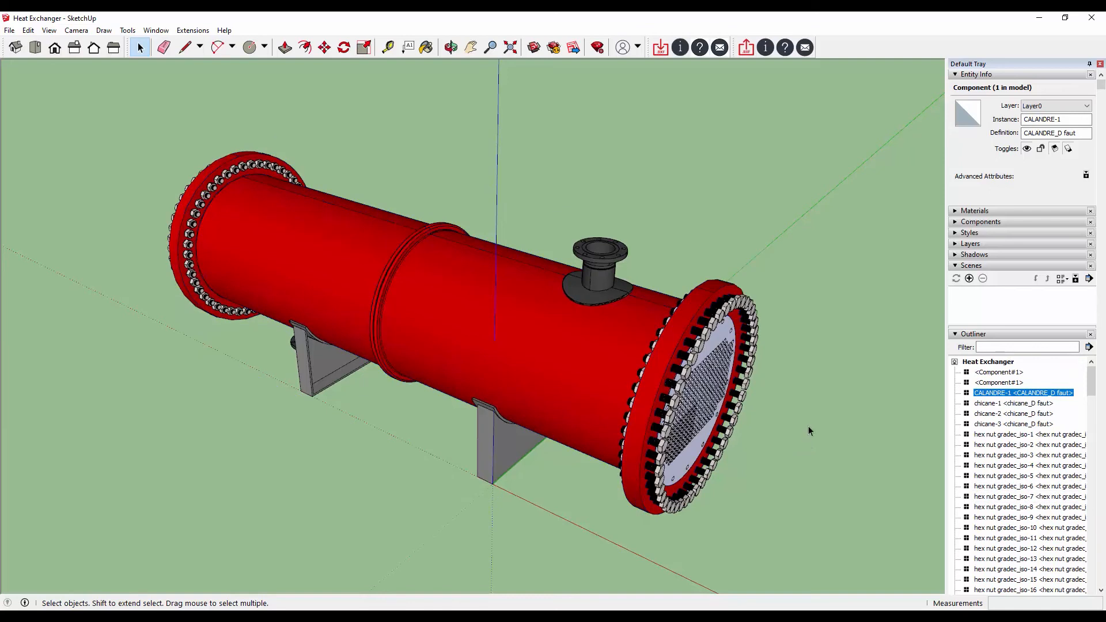
mouse_move(616, 229)
middle_down()
mouse_move(617, 203)
mouse_move(632, 205)
mouse_move(230, 182)
mouse_move(25, 106)
mouse_move(3, 150)
mouse_move(46, 188)
mouse_move(317, 178)
mouse_move(661, 194)
middle_up()
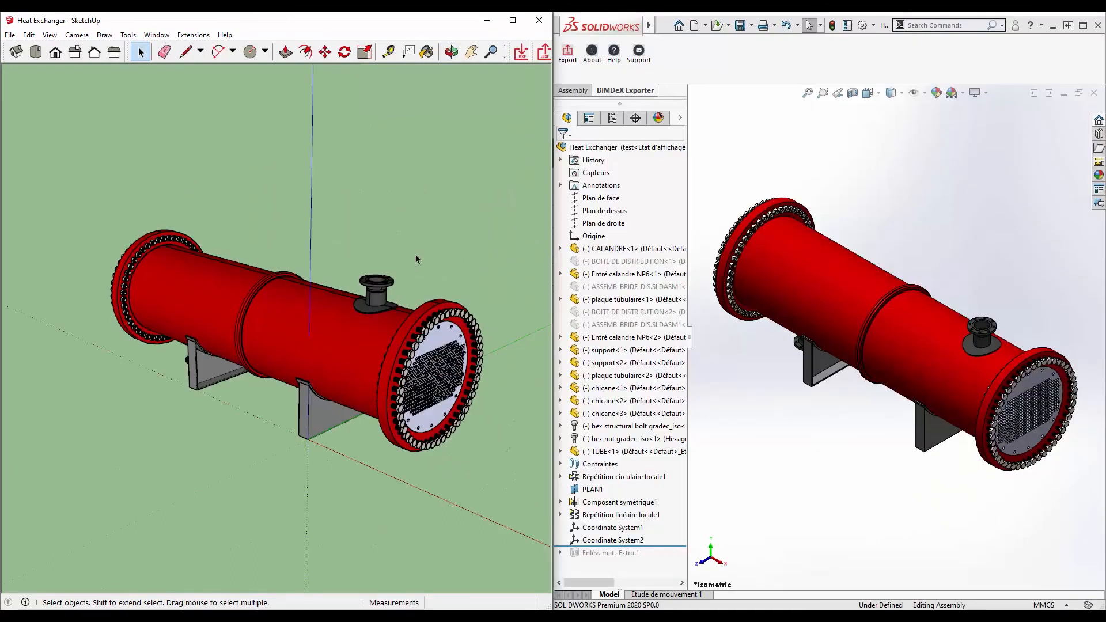
- Compare the SketchUp and SolidWorks models side by side in front view, and return both to the isometric view
click(55, 53)
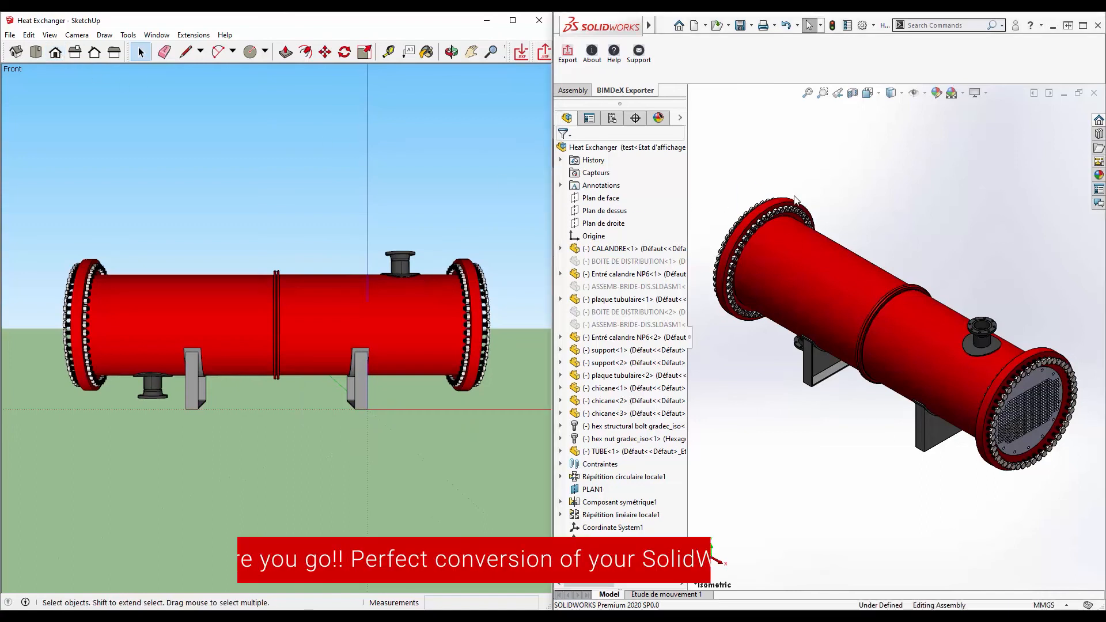
click(879, 93)
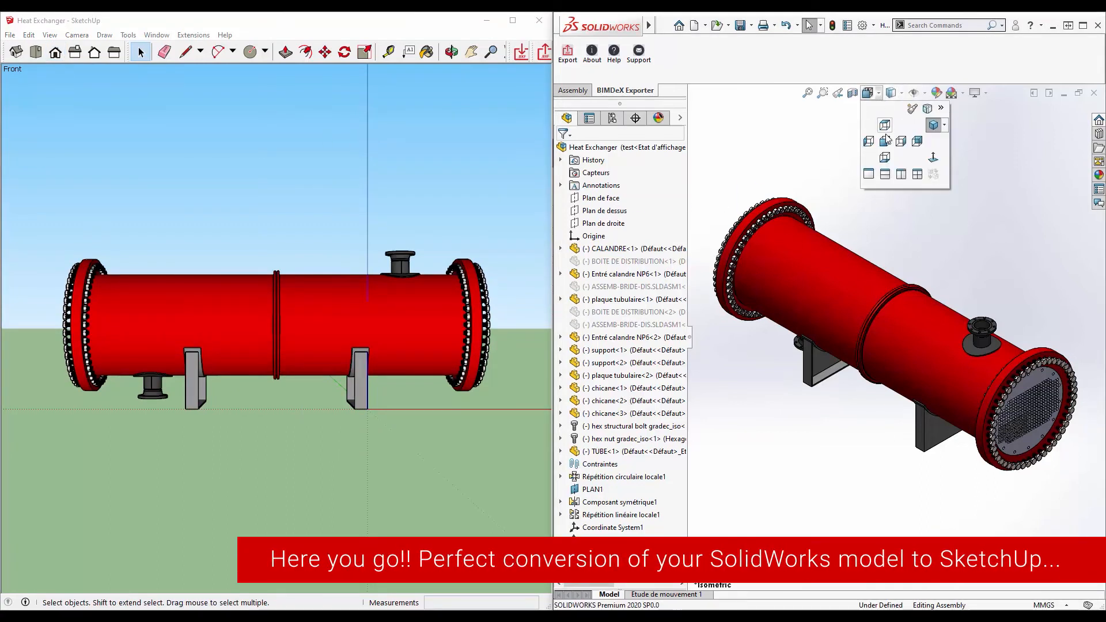
click(885, 141)
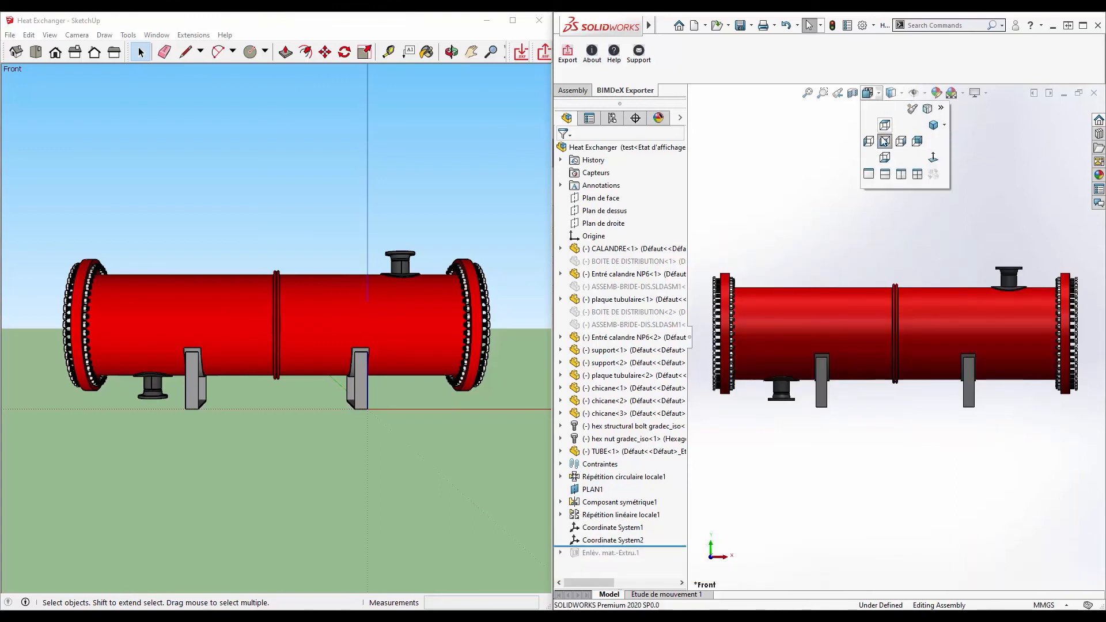
click(934, 125)
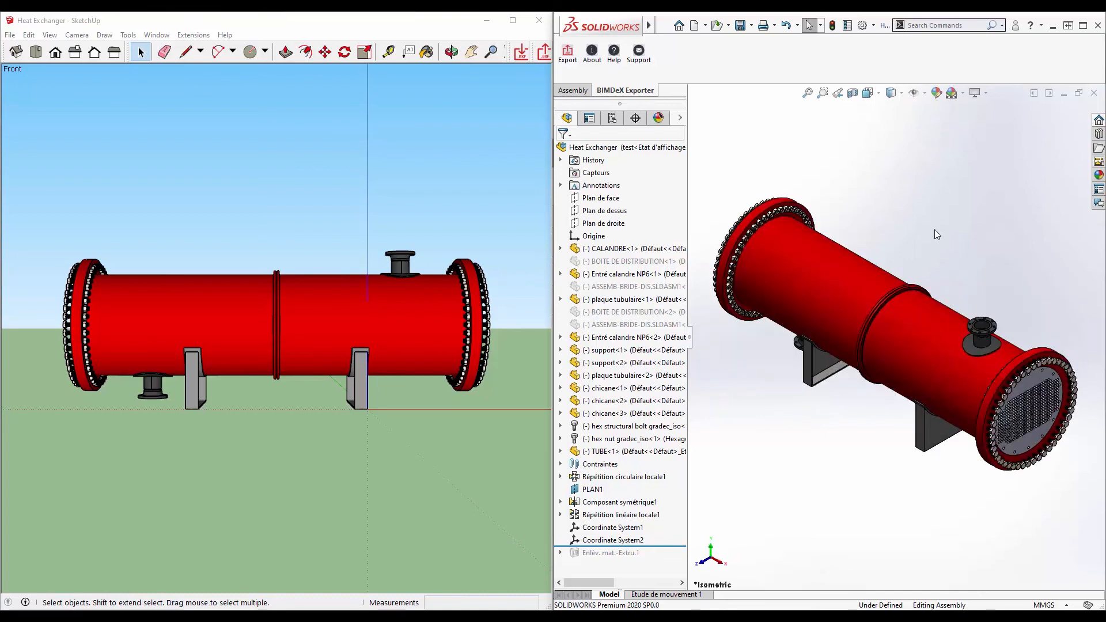
click(413, 169)
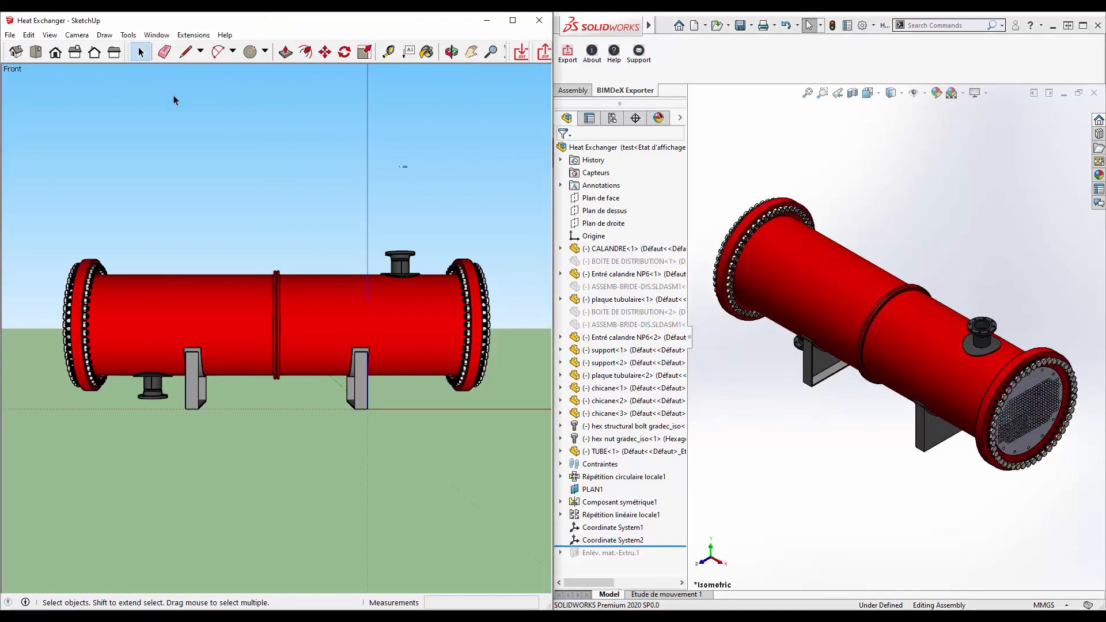
click(16, 53)
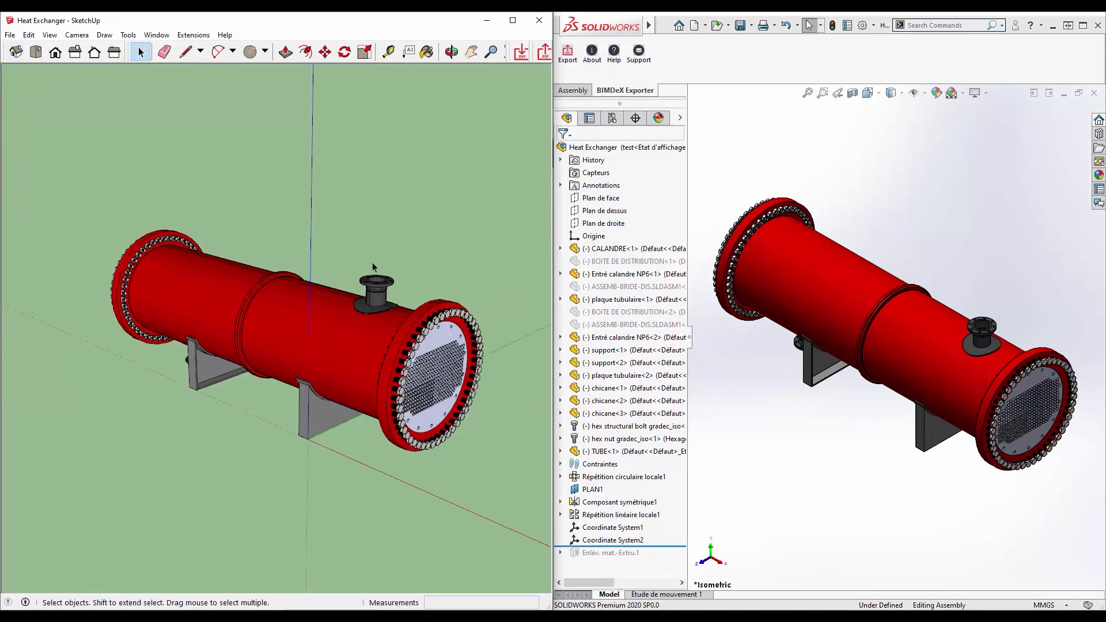